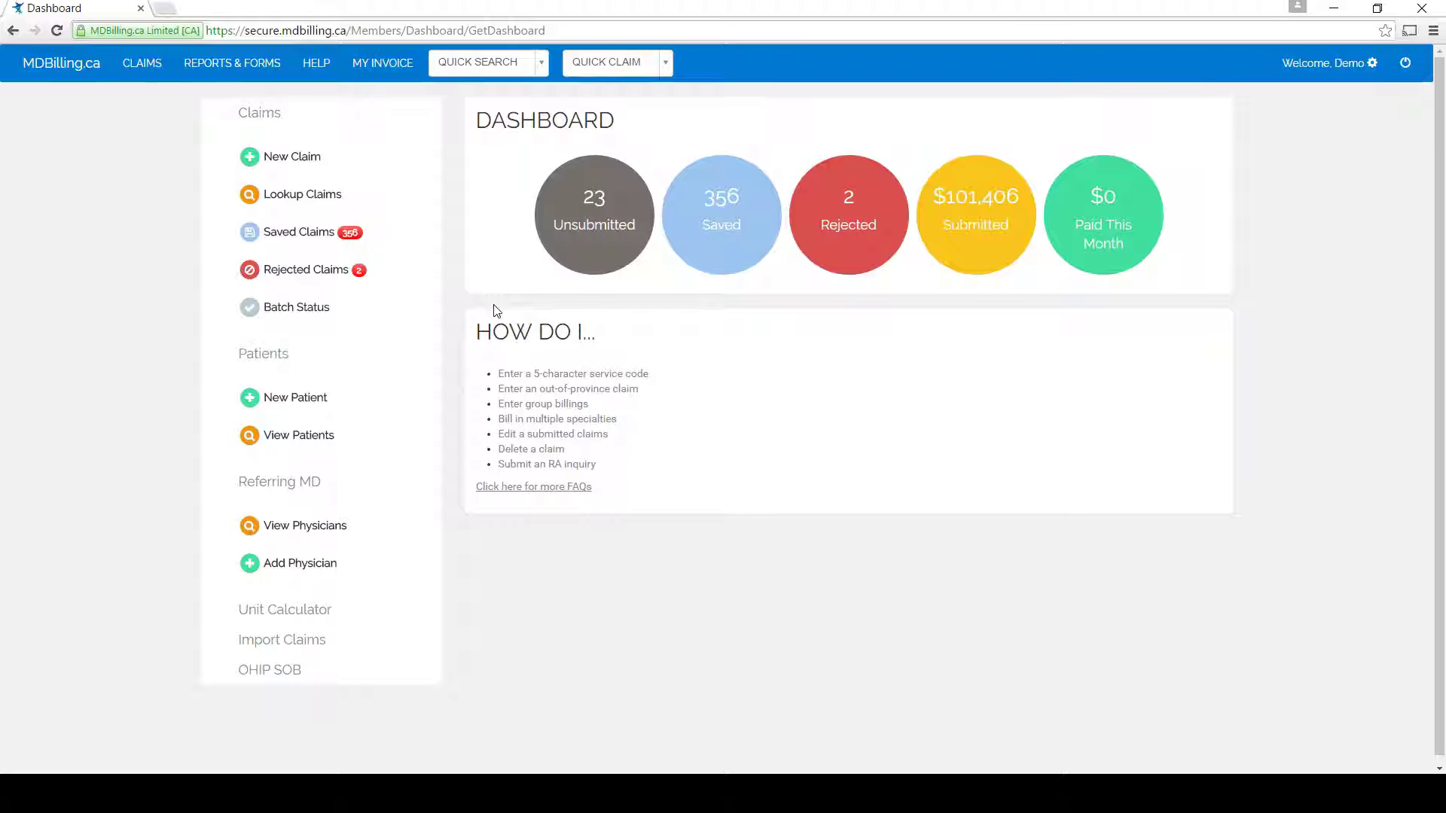
# - From the dashboard, start a new Internal and Occupational Medicine (13) claim
pyautogui.click(497, 309)
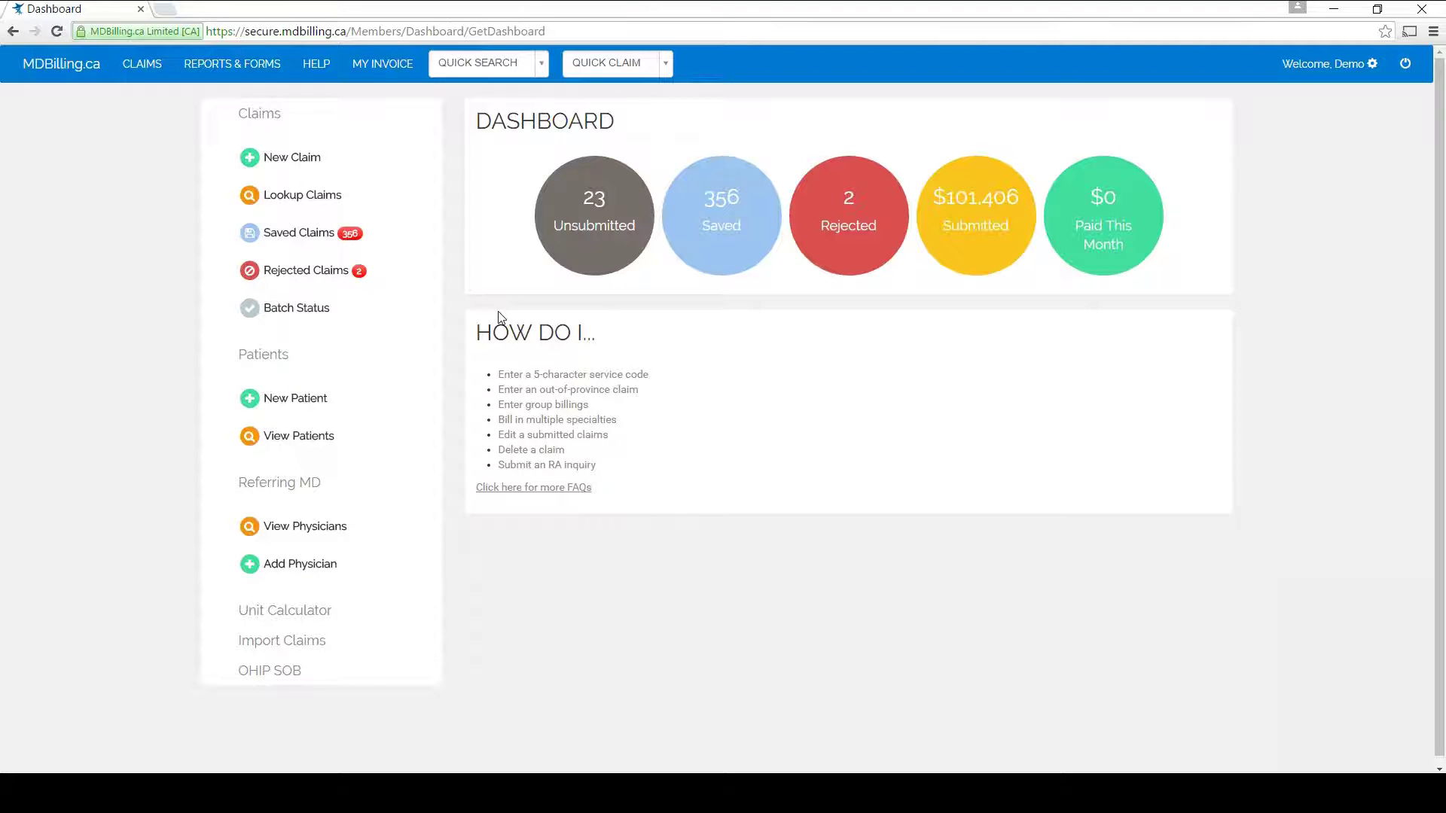
pyautogui.click(326, 68)
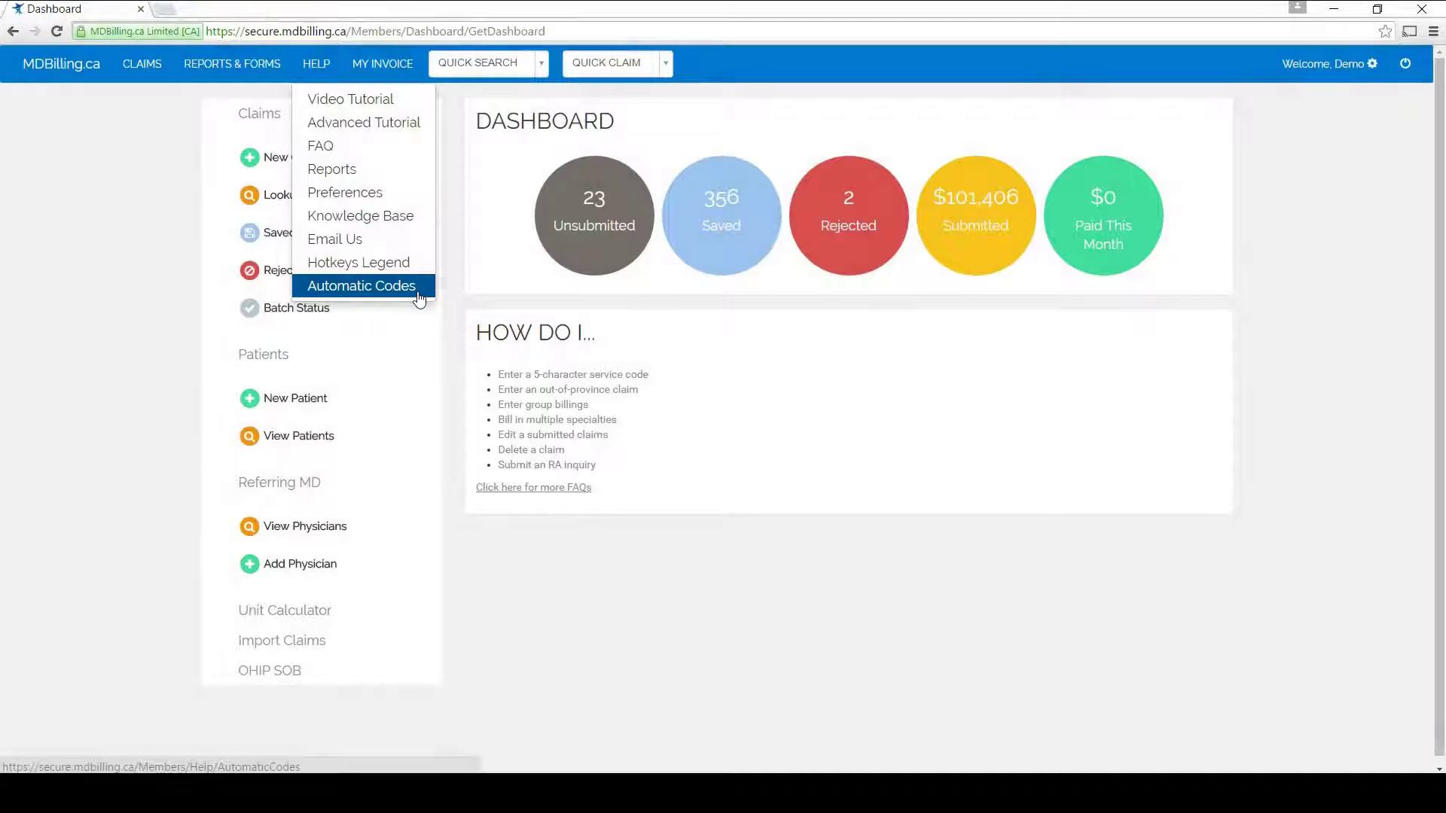
pyautogui.click(284, 164)
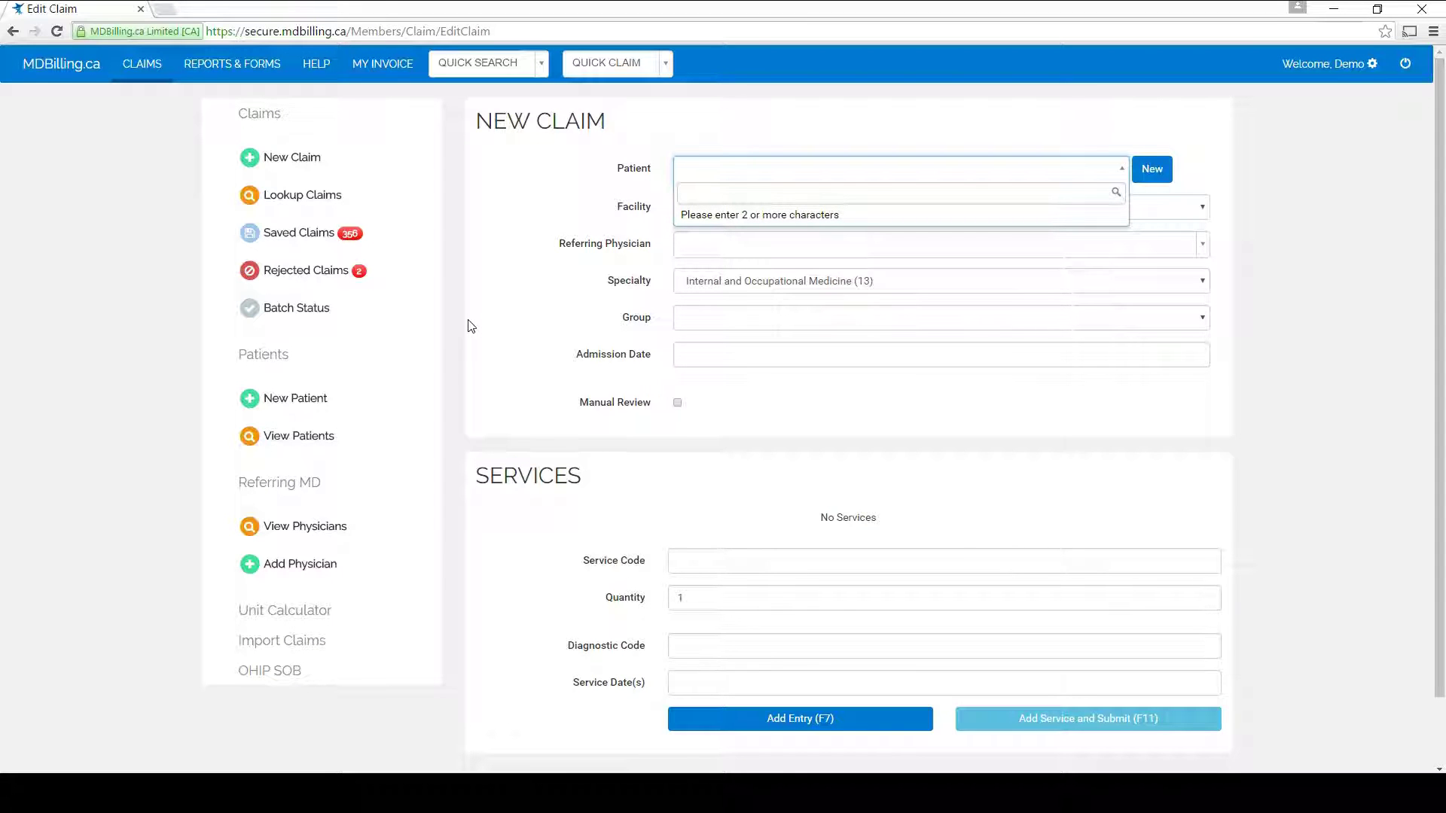
pyautogui.moveTo(938, 280)
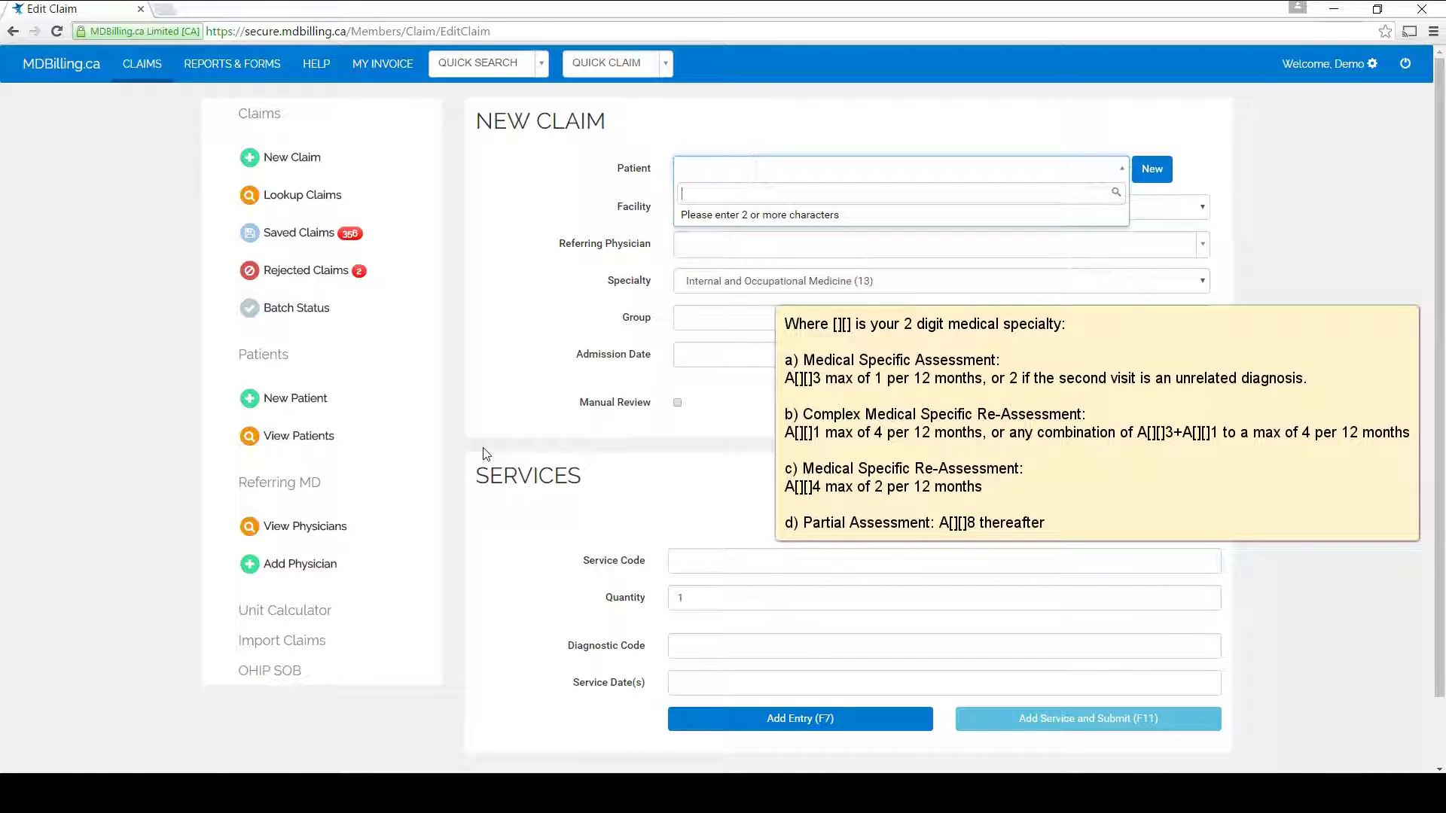
pyautogui.click(477, 445)
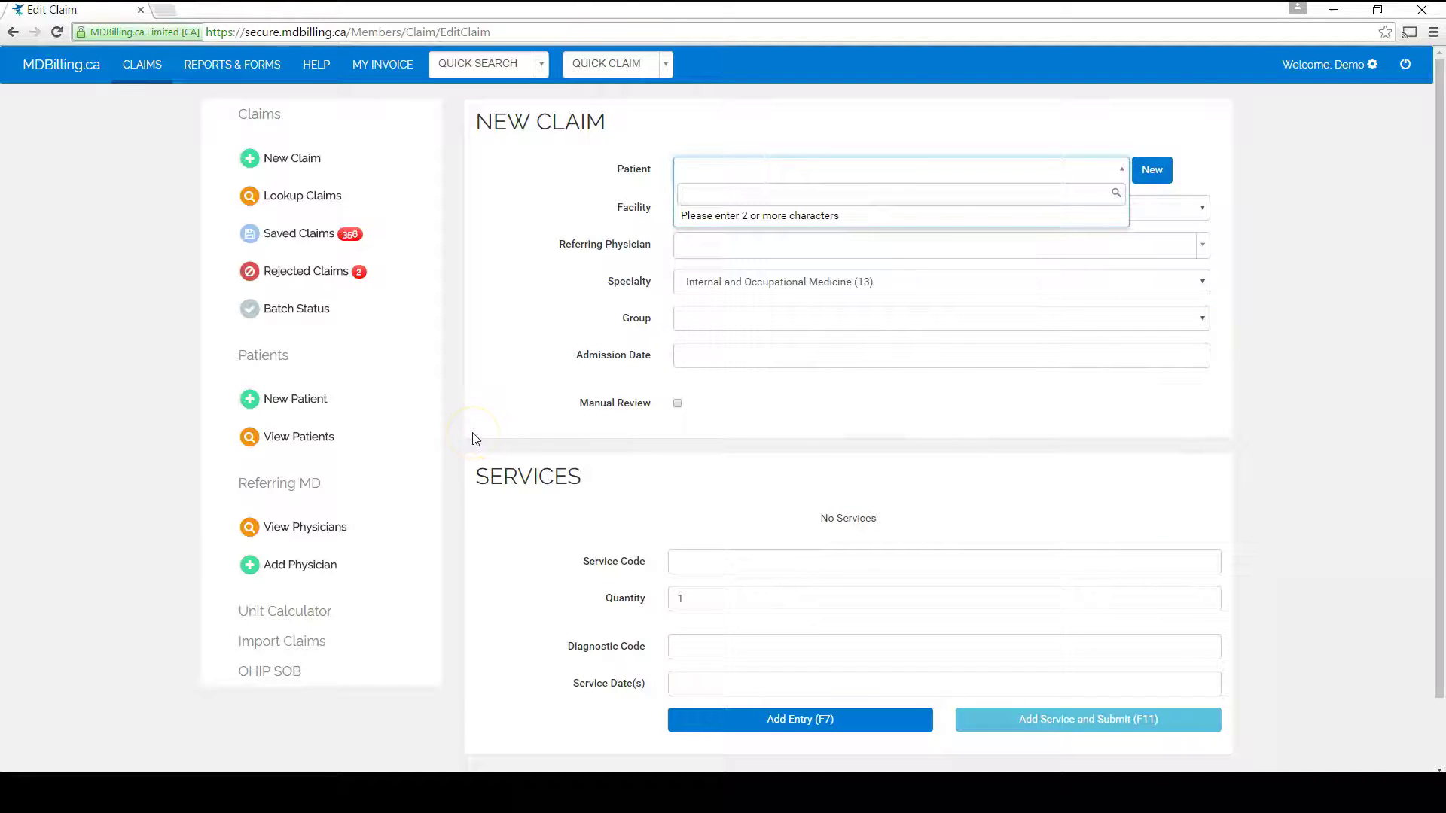
# - Select patient Doe, John and enter service code A13XA with diagnostic code 799
pyautogui.write('doe, john')
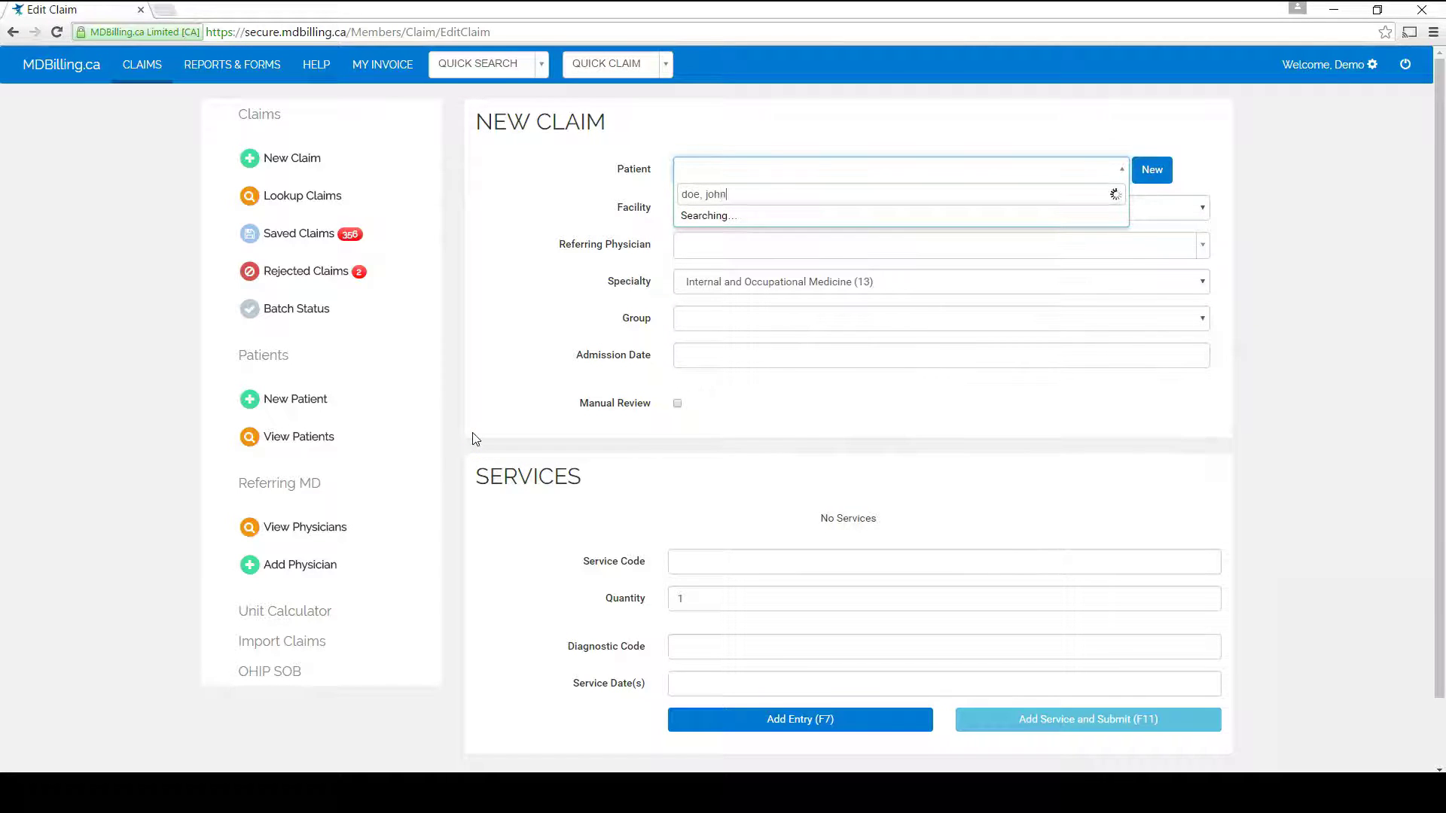
pyautogui.click(454, 476)
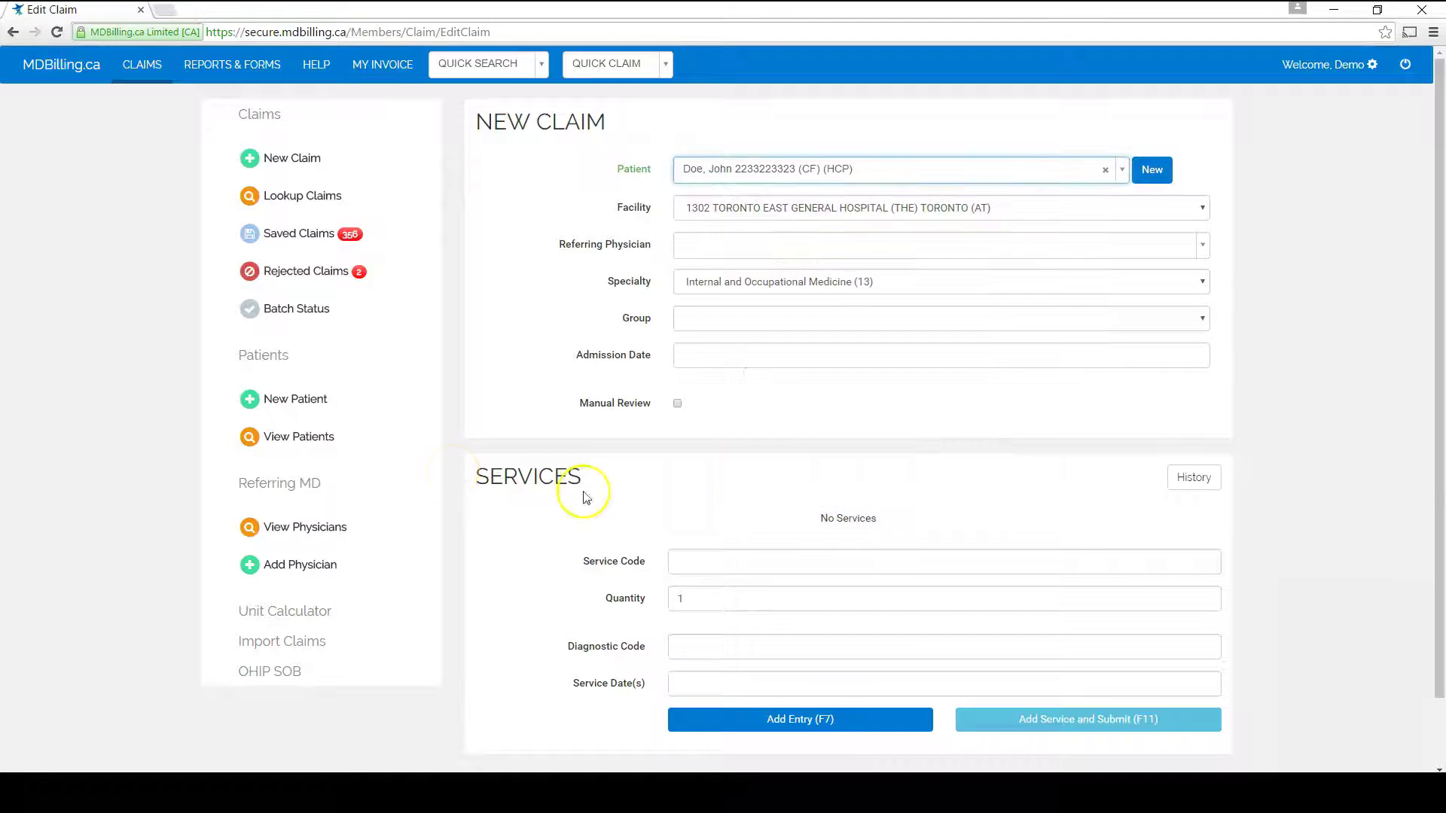
pyautogui.click(689, 561)
pyautogui.write('a13xa')
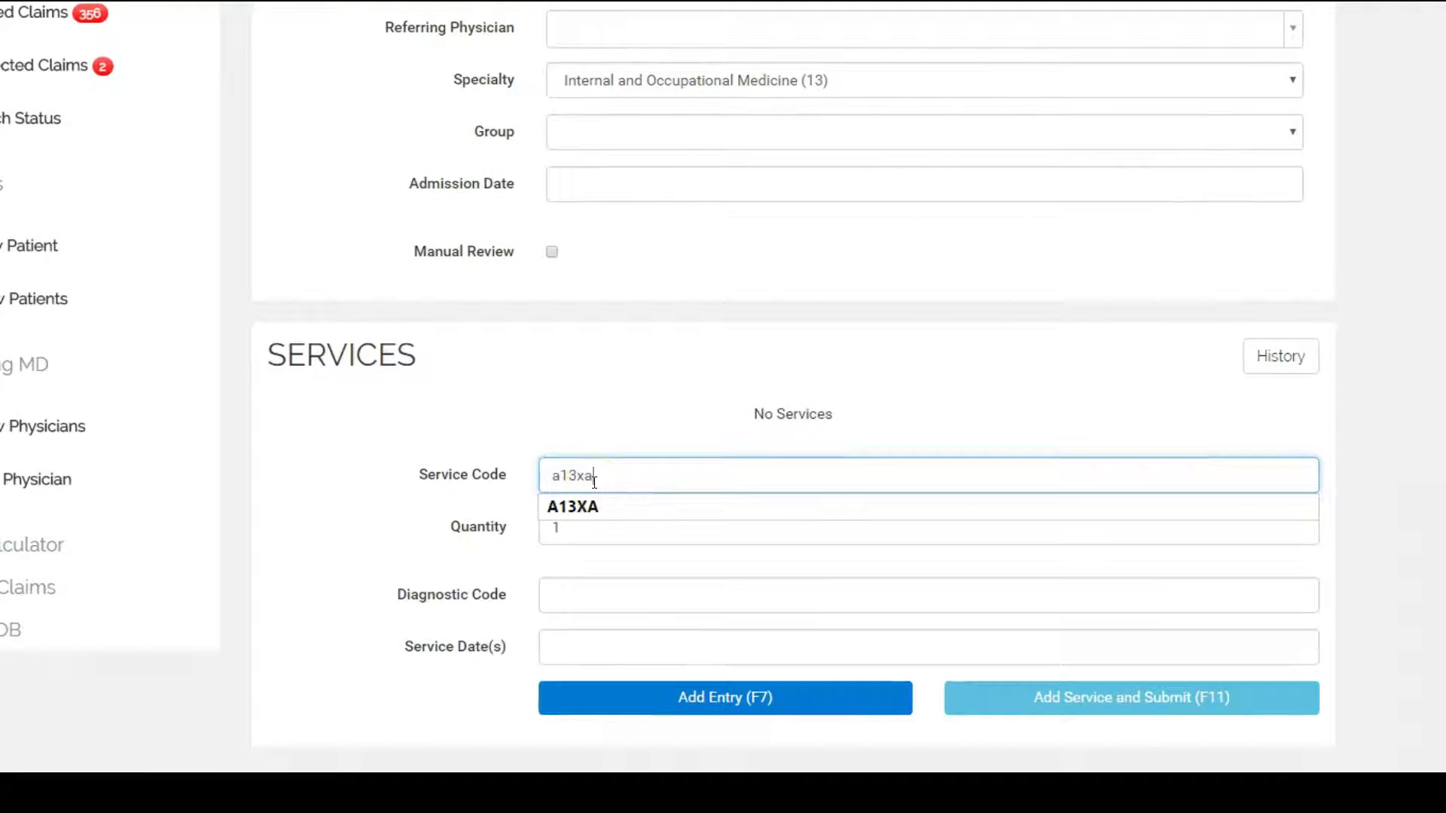
pyautogui.press('Tab')
pyautogui.press('Tab')
pyautogui.write('799')
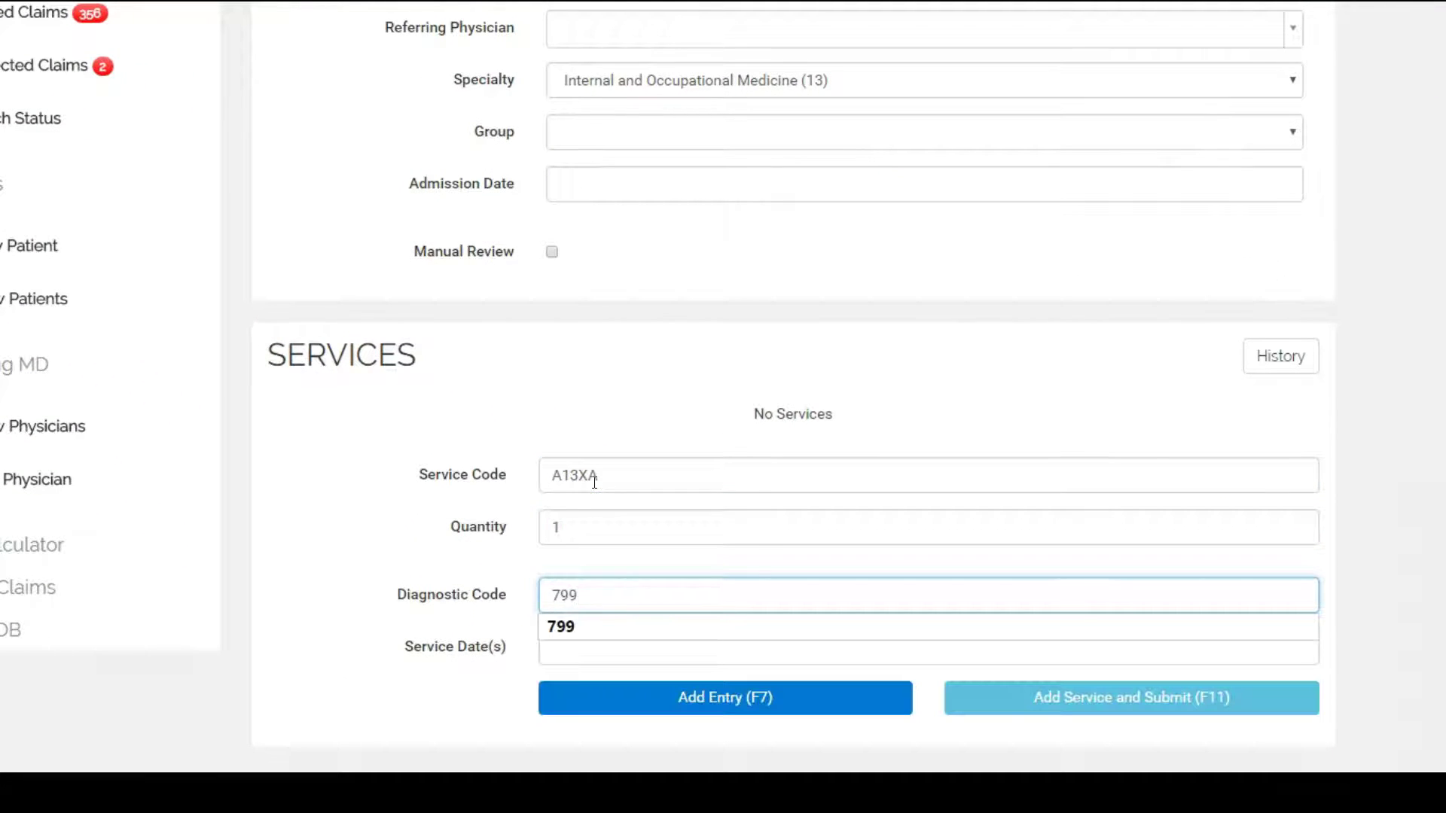
pyautogui.press('F7')
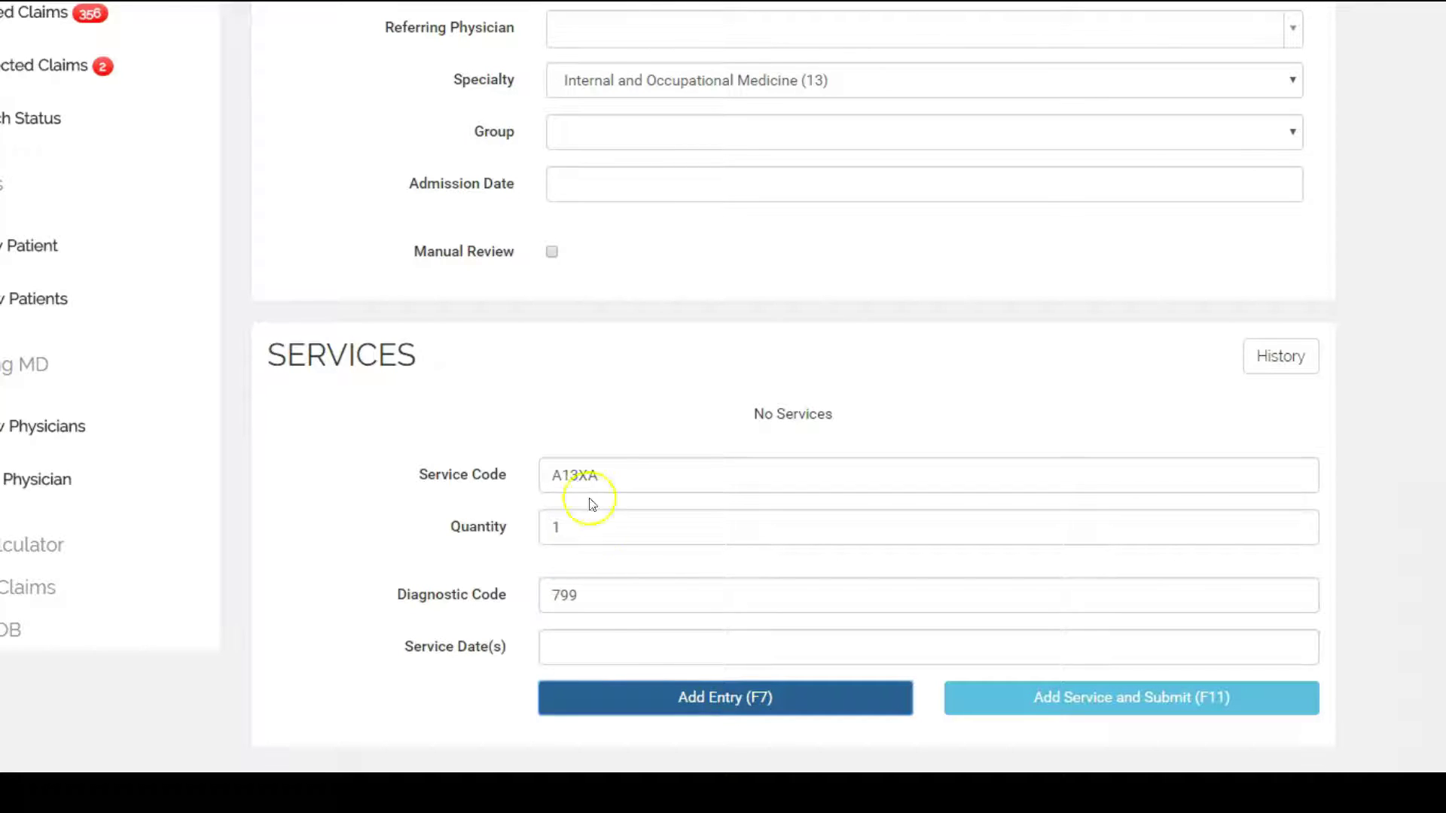
# - Date the service 01/01/2016 and add the A13XA line to the claim
pyautogui.click(576, 646)
pyautogui.click(547, 324)
pyautogui.click(547, 323)
pyautogui.click(548, 324)
pyautogui.click(547, 323)
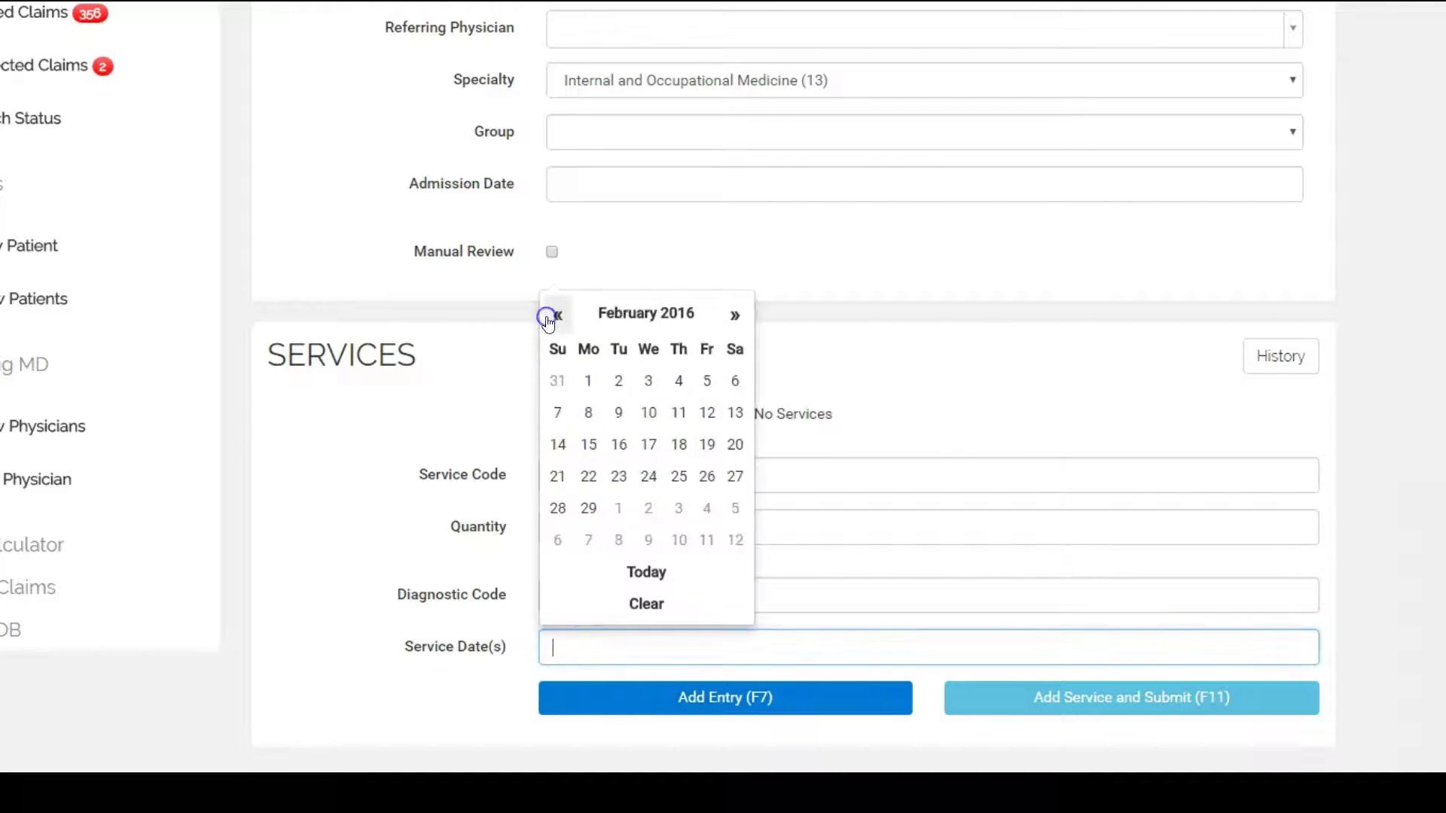
pyautogui.click(706, 380)
pyautogui.click(708, 694)
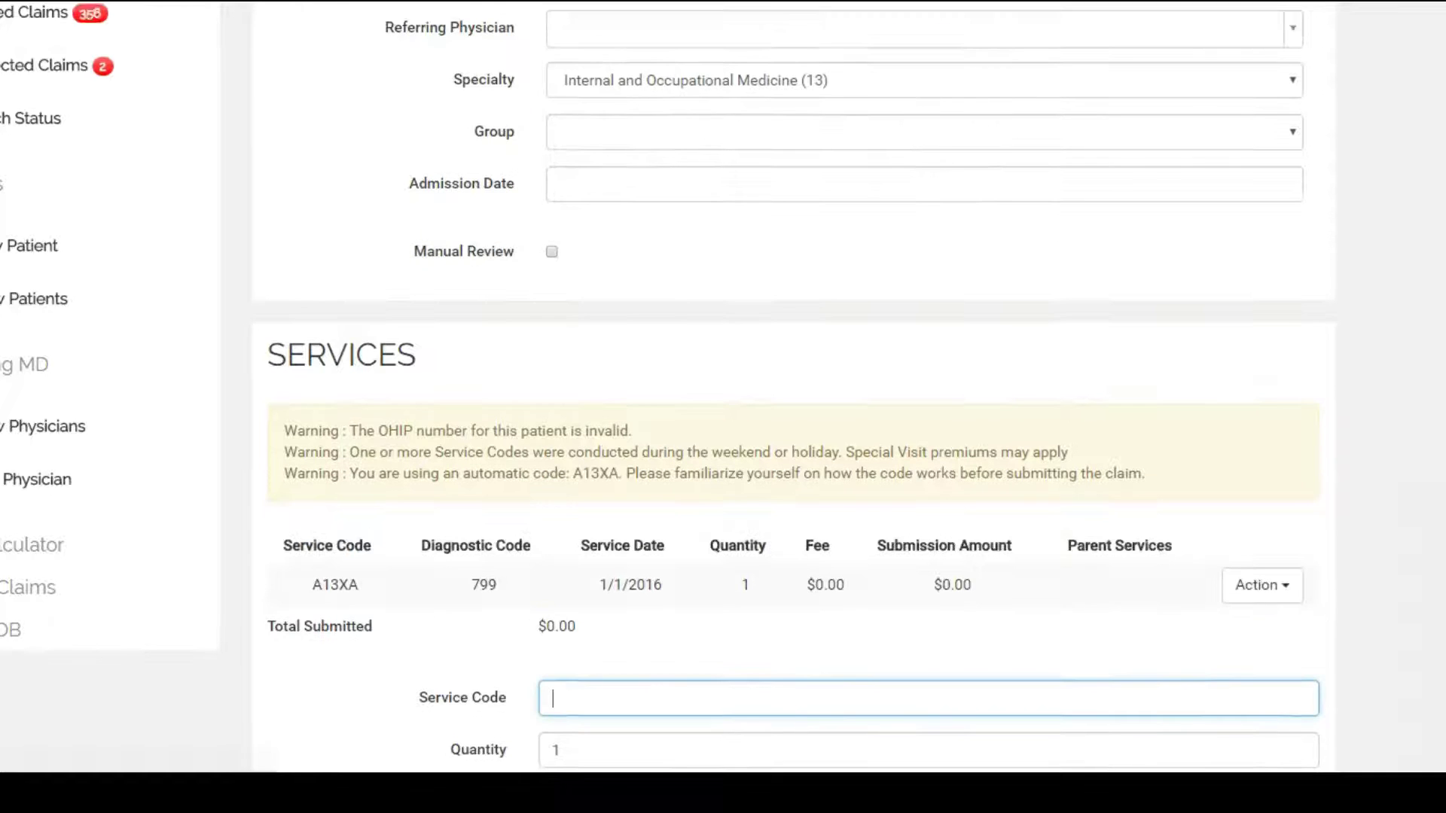
pyautogui.scroll(-5, 1084, 576)
# - Save the claim, add a second A13XA dated 02/01/2016, and save again
pyautogui.click(839, 598)
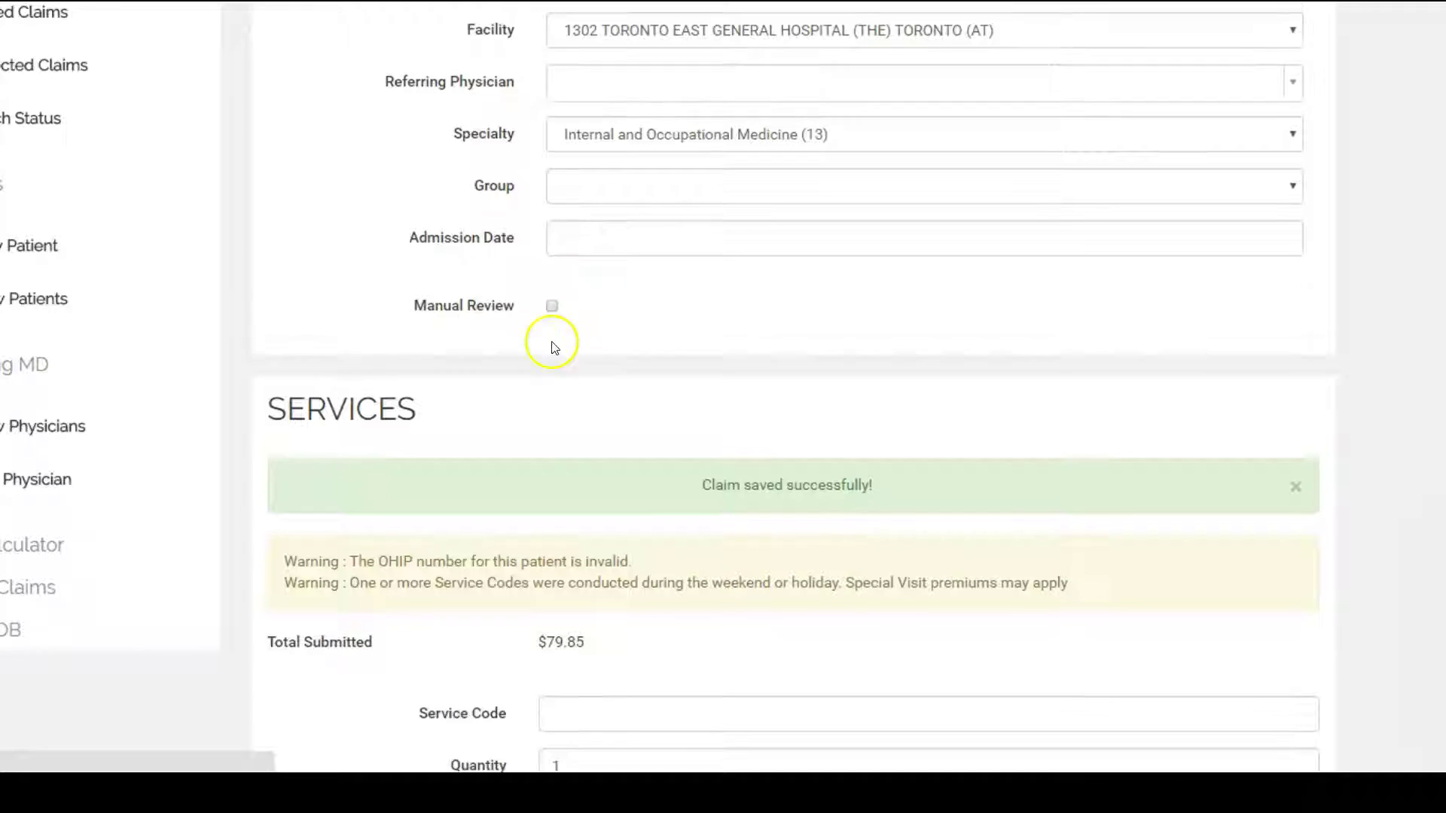
pyautogui.write('a13')
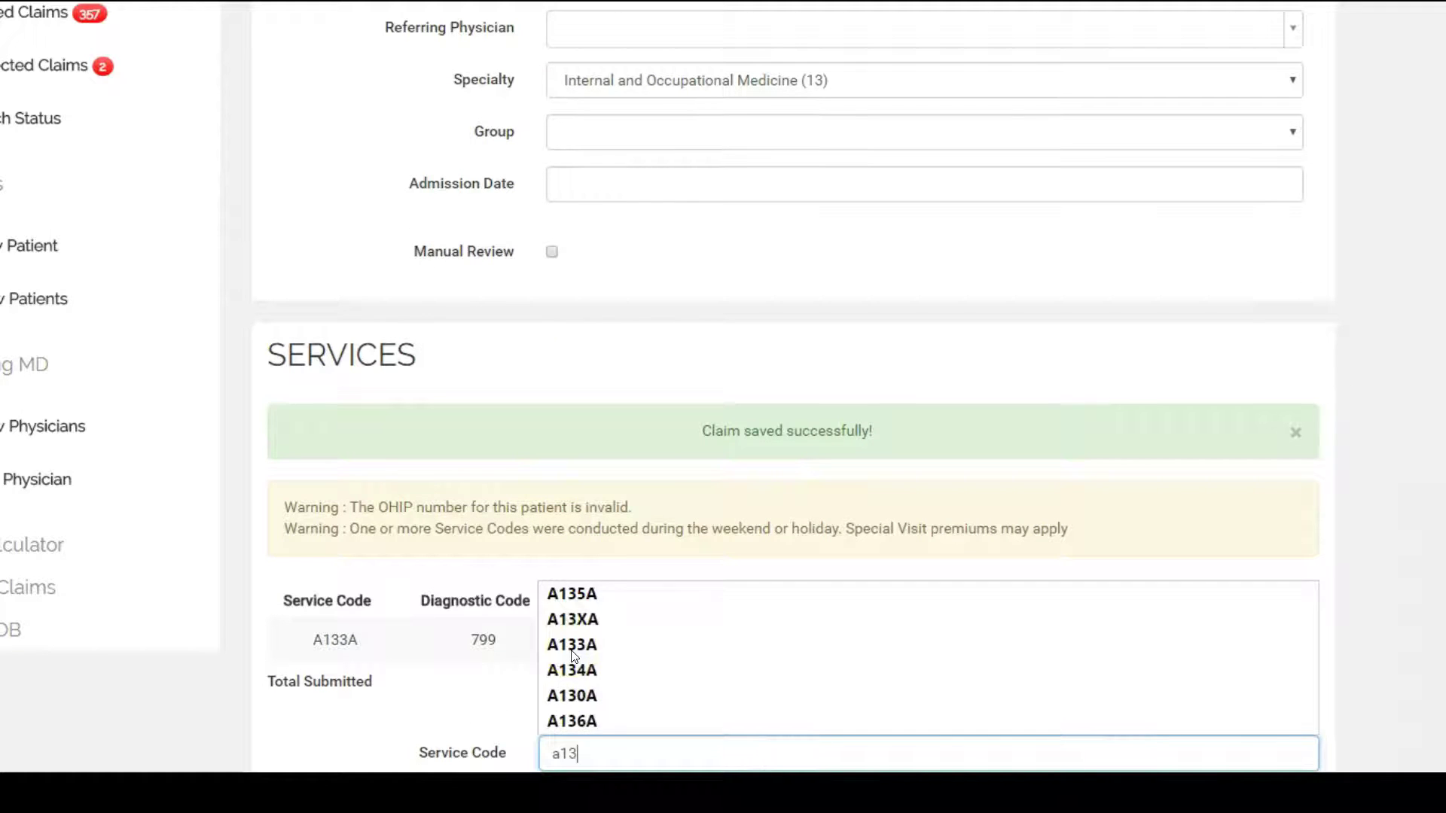
pyautogui.write('xa')
pyautogui.scroll(-6, 1010, 565)
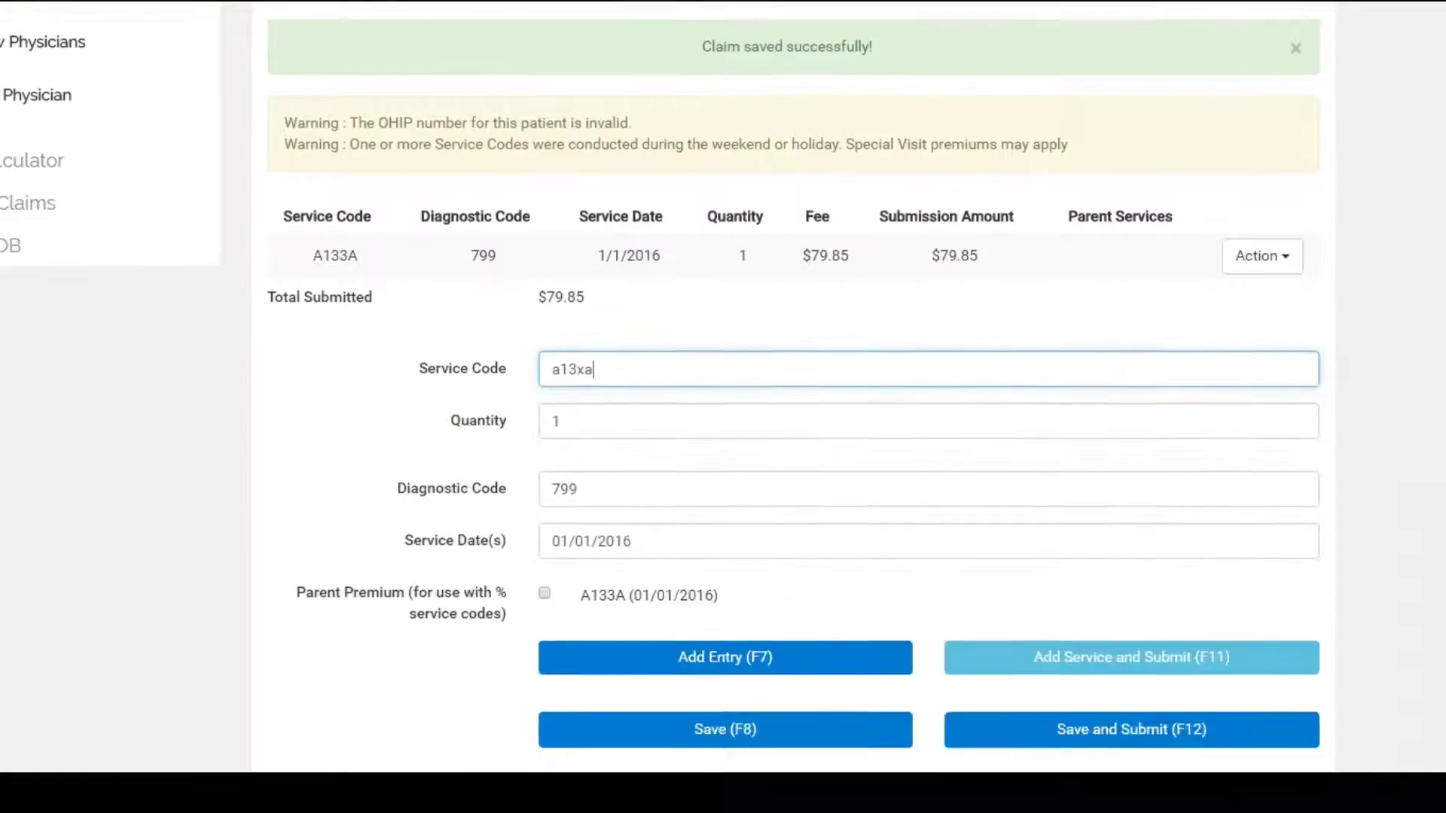
pyautogui.click(645, 400)
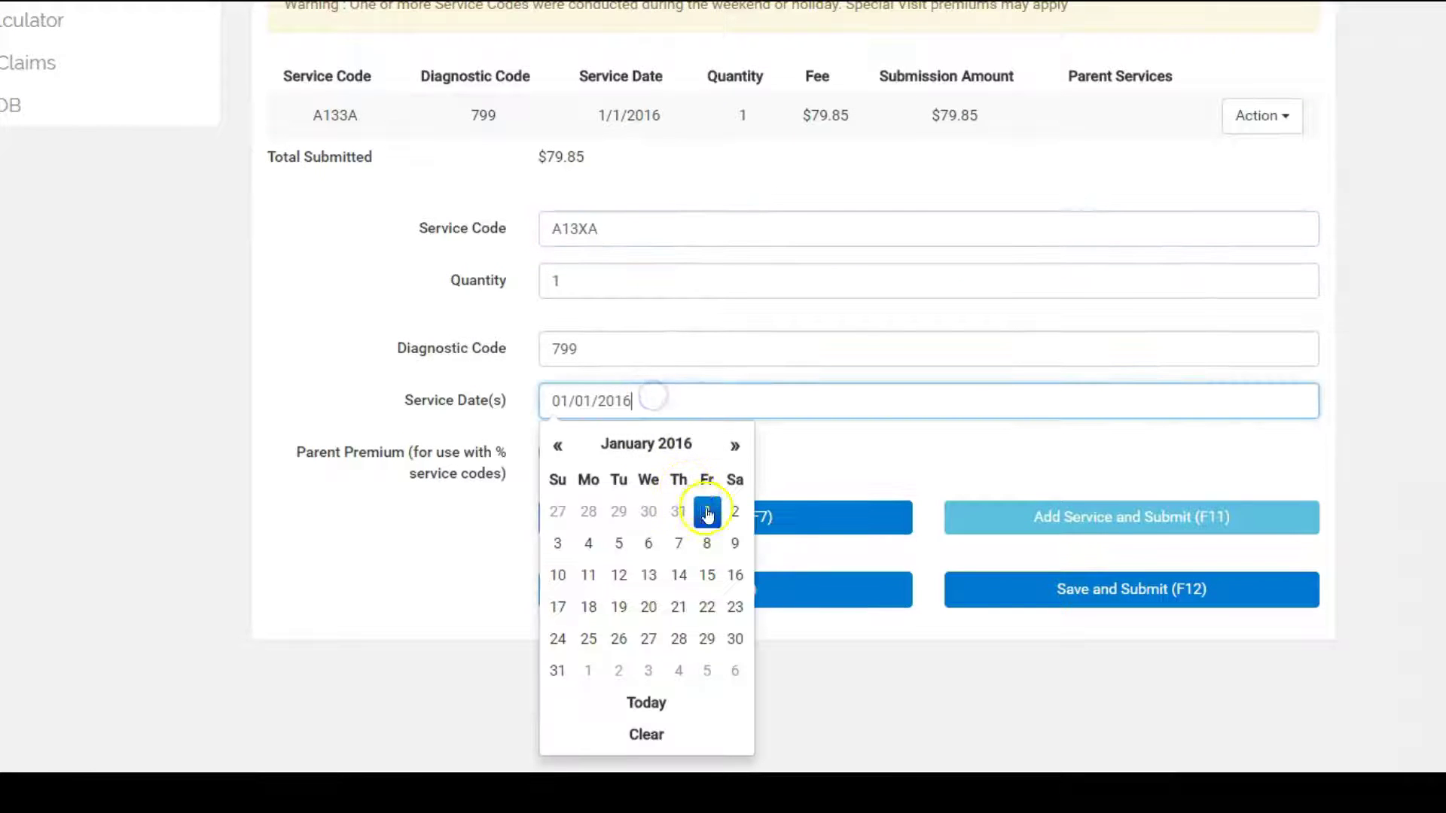
pyautogui.click(706, 511)
pyautogui.click(770, 513)
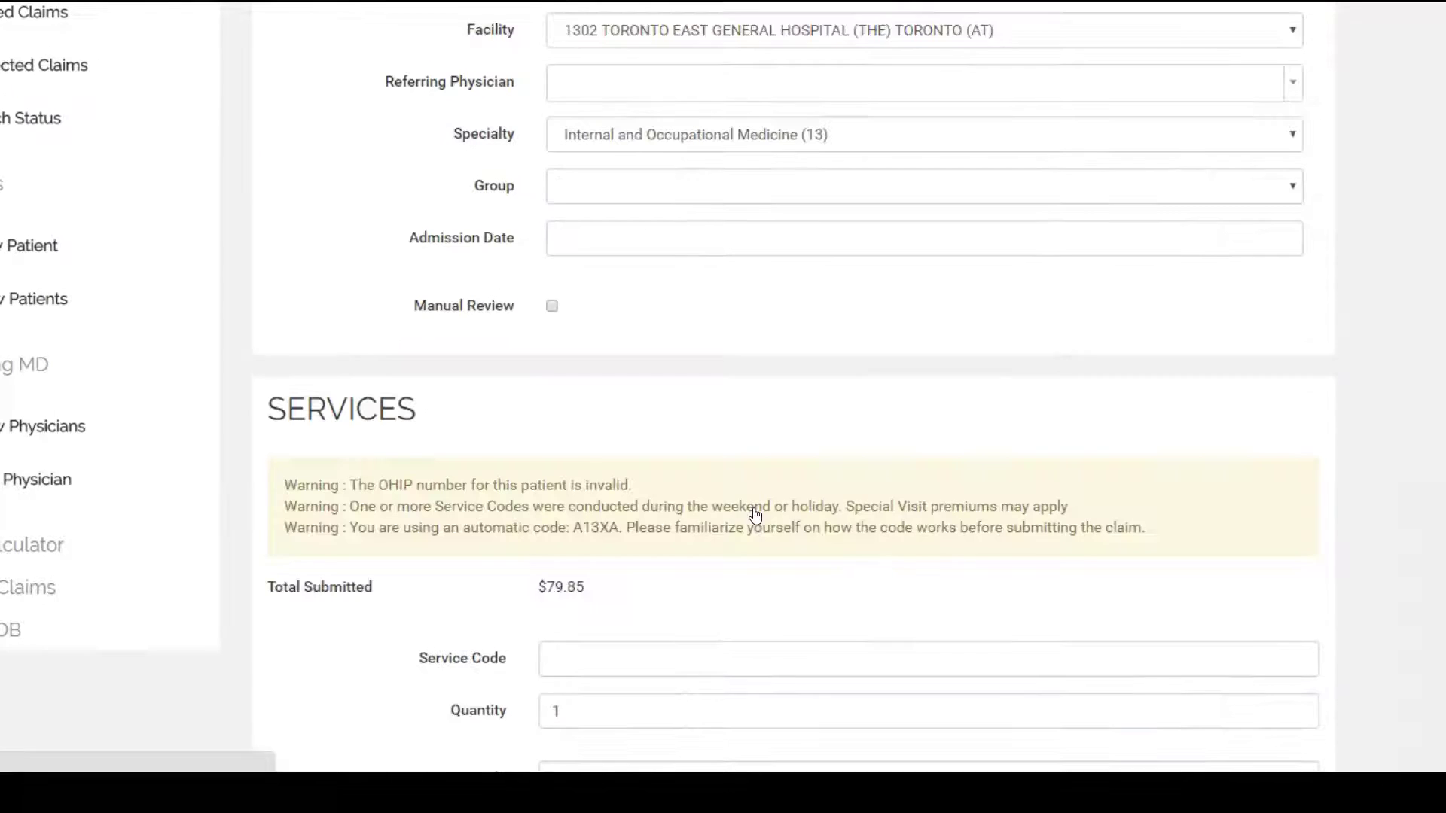
pyautogui.scroll(-5, 793, 452)
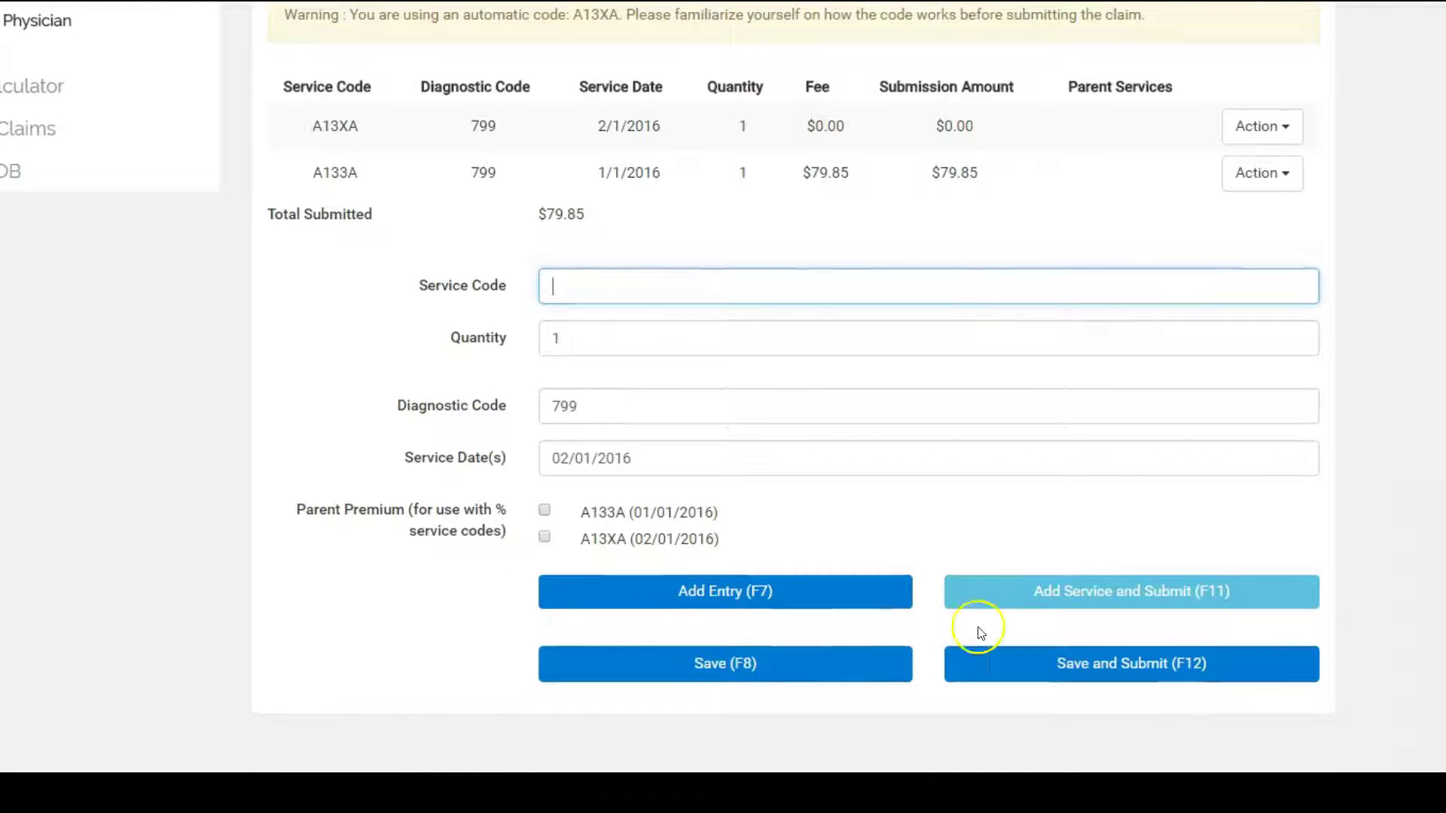
pyautogui.click(833, 653)
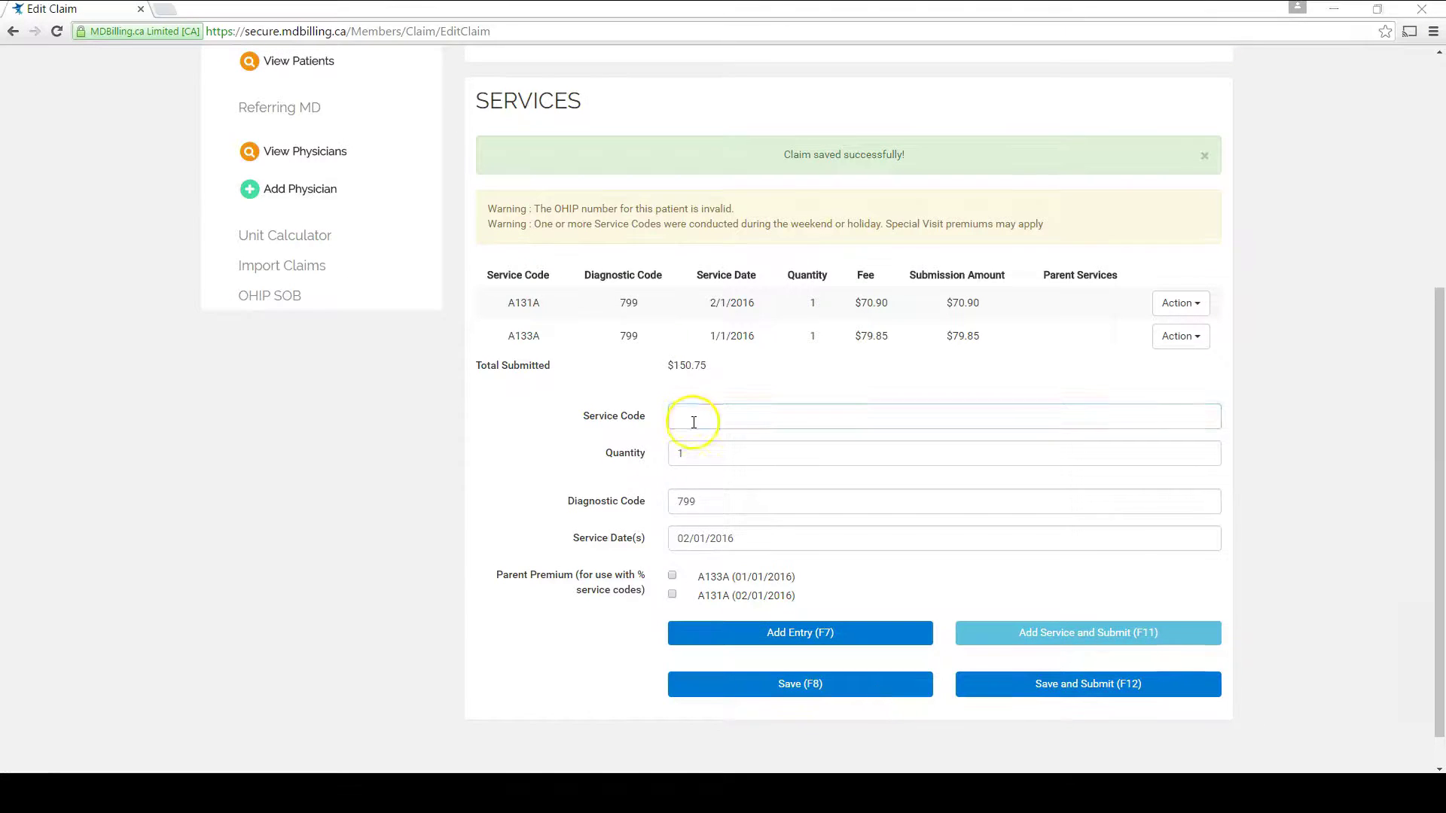
# - Add A13XA services dated 04/01/2016 and 06/01/2016 and save the claim
pyautogui.click(693, 422)
pyautogui.write('a13xa')
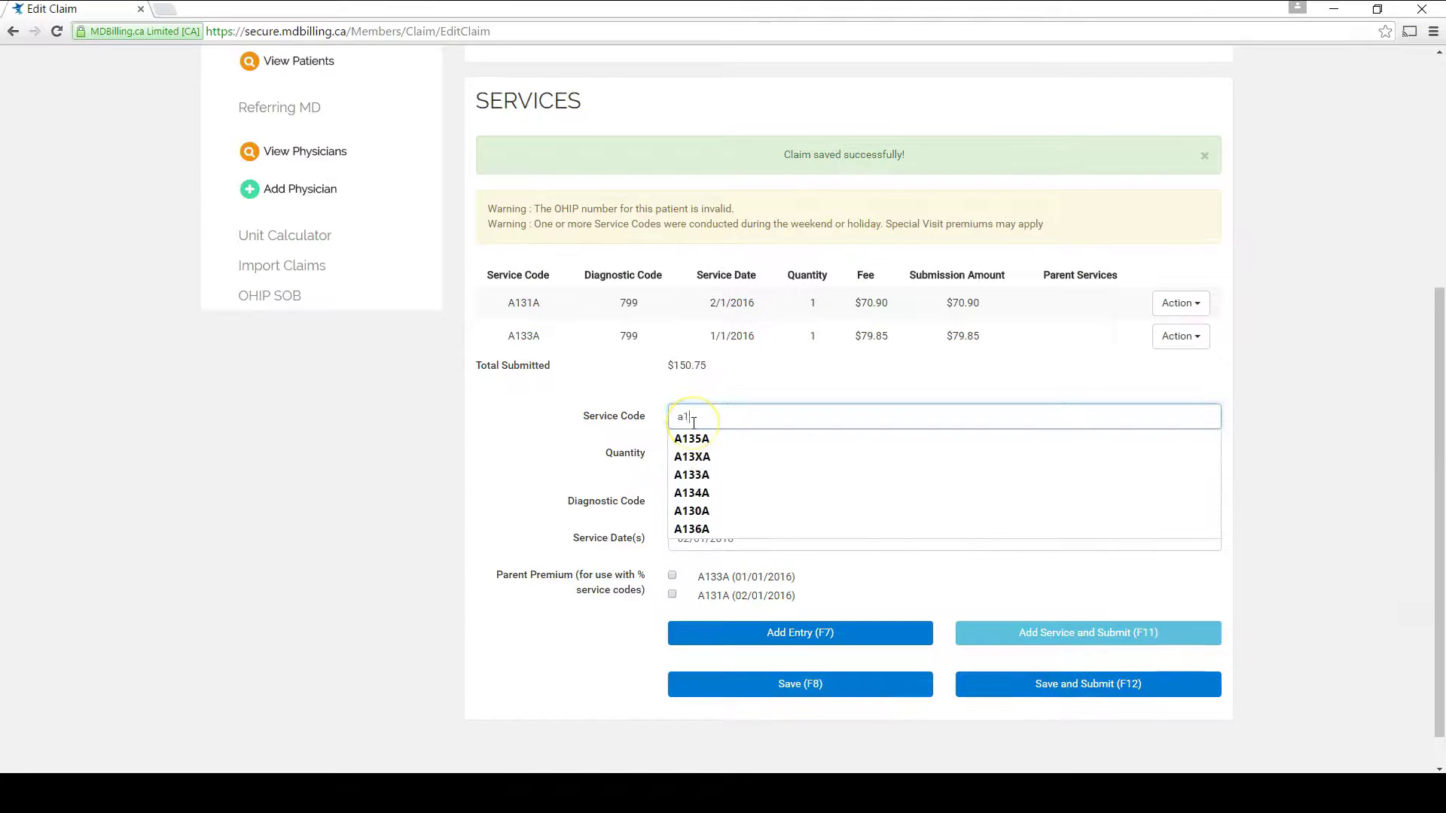
pyautogui.click(715, 539)
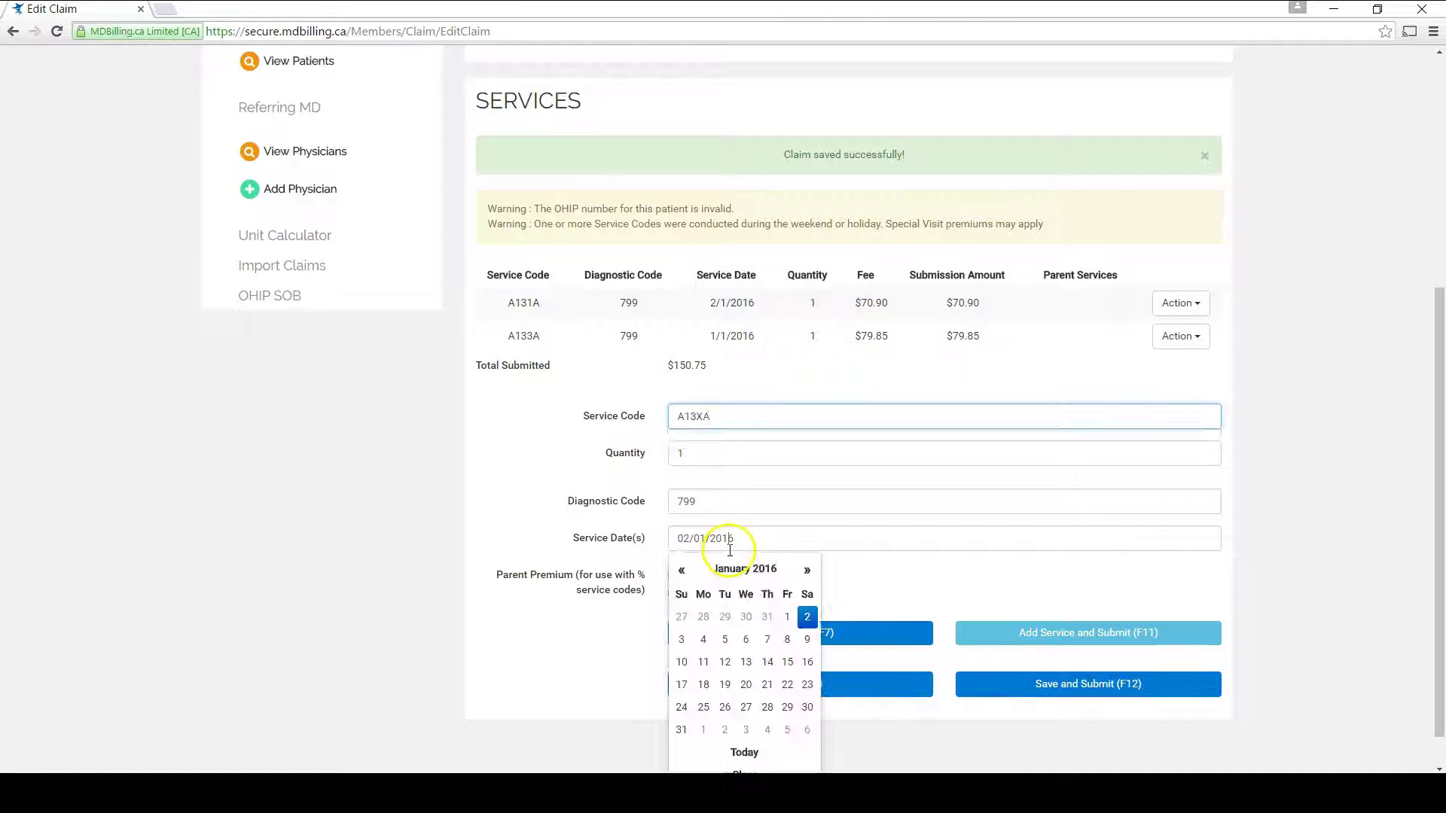
pyautogui.click(808, 619)
pyautogui.click(703, 640)
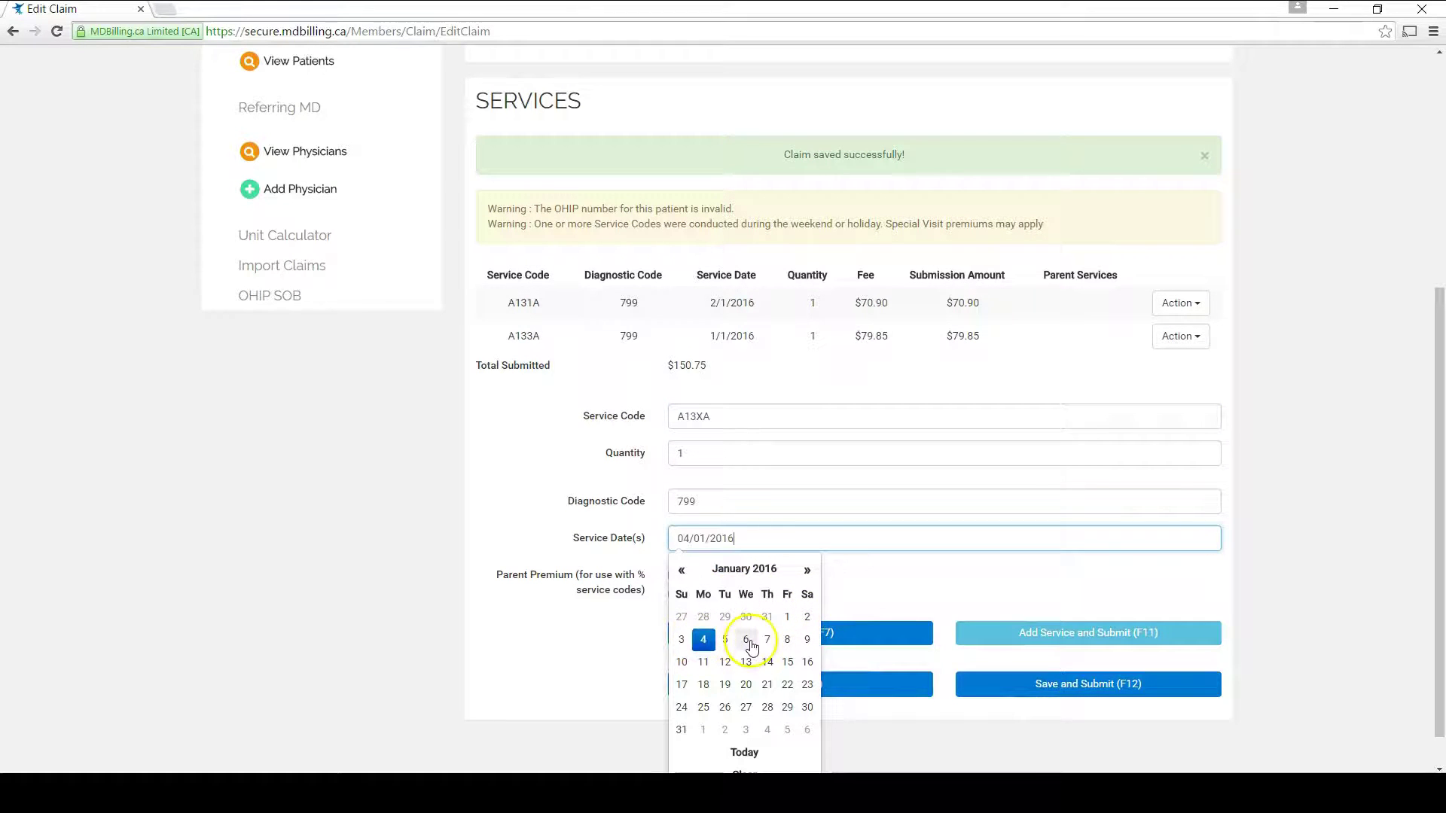
pyautogui.click(867, 640)
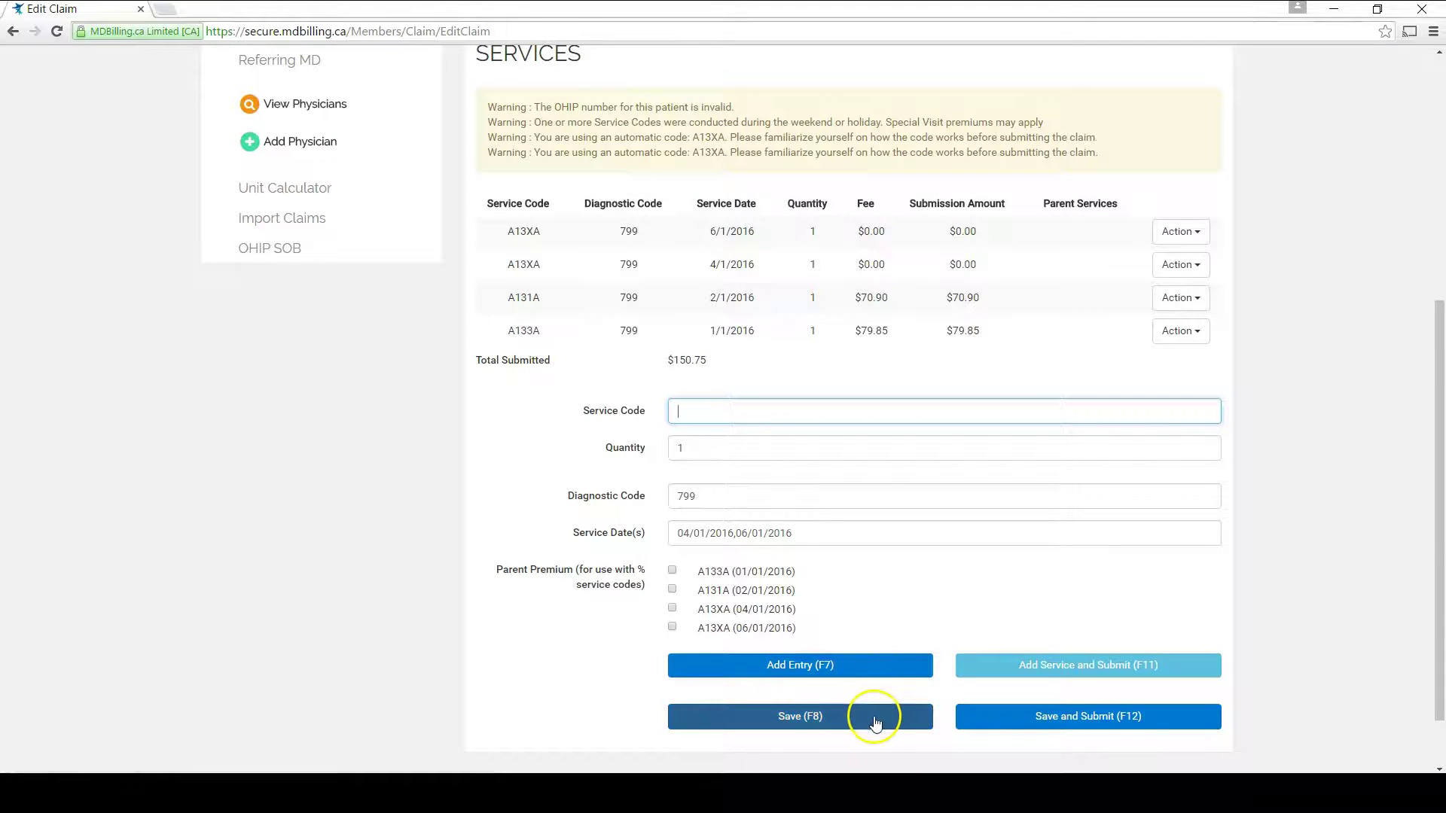
pyautogui.click(876, 721)
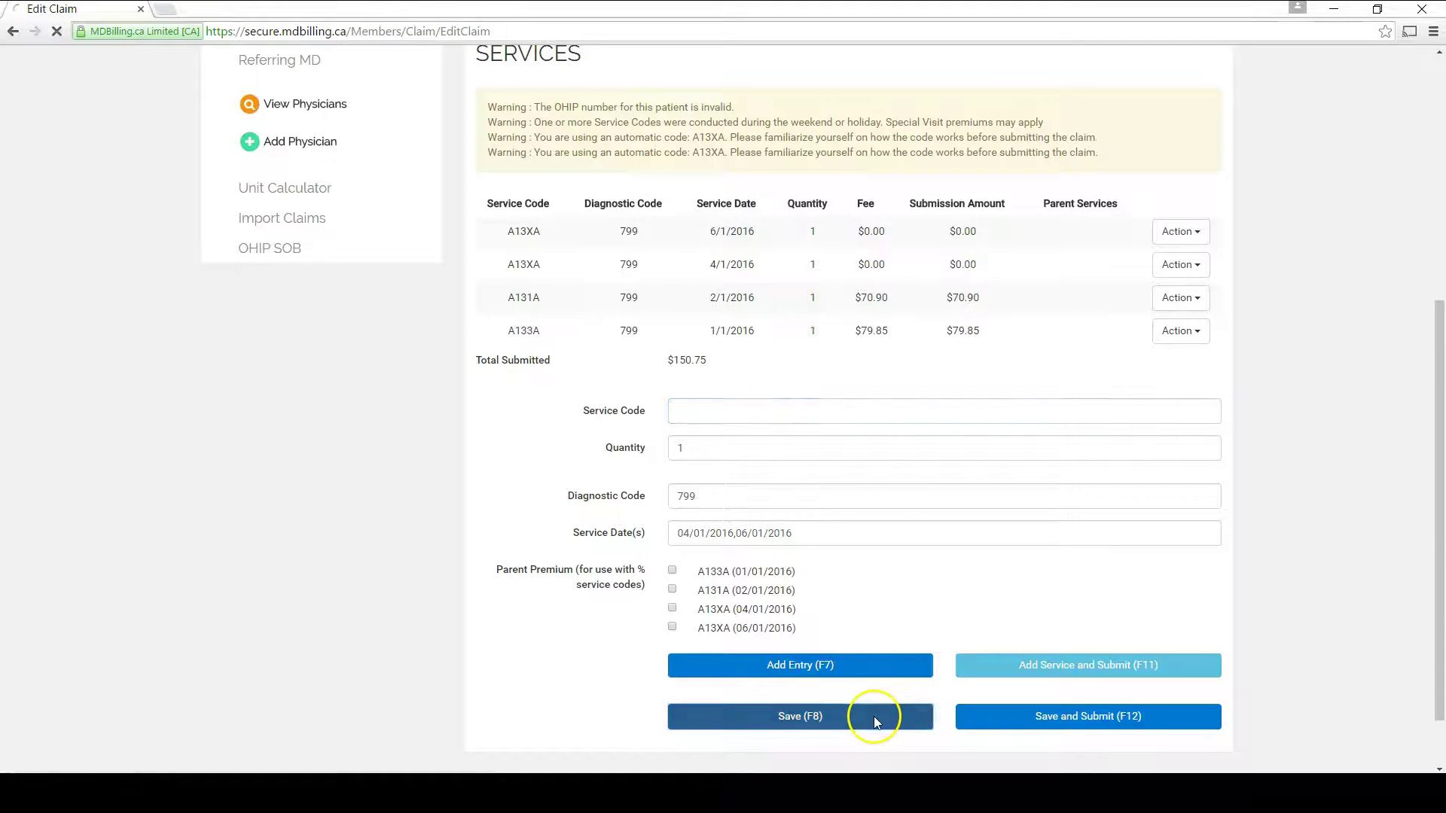
# - Add A13XA follow-ups for 8, 9 and 10 January 2016 and save the claim
pyautogui.write('a')
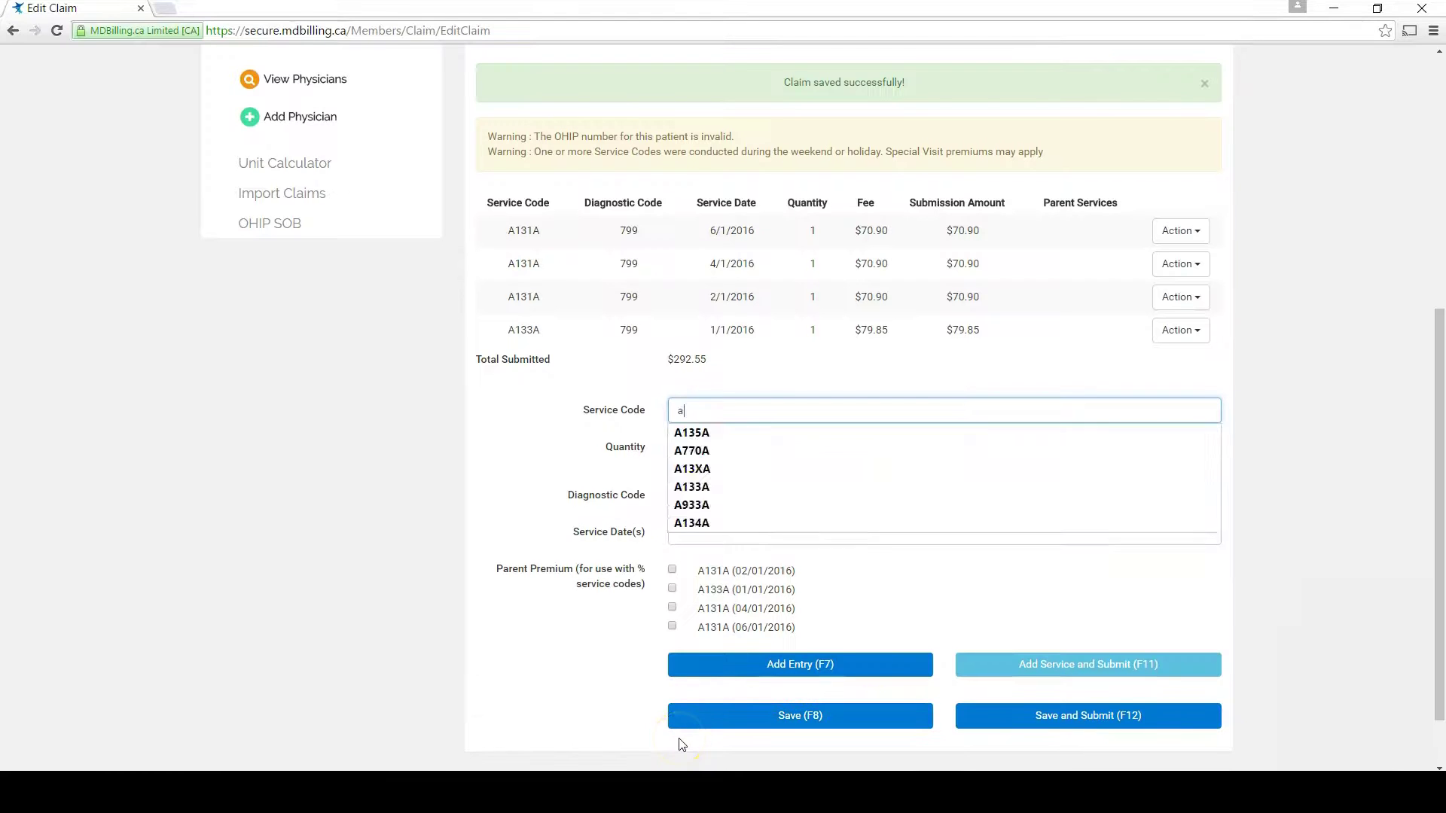
pyautogui.write('13xa')
pyautogui.click(685, 531)
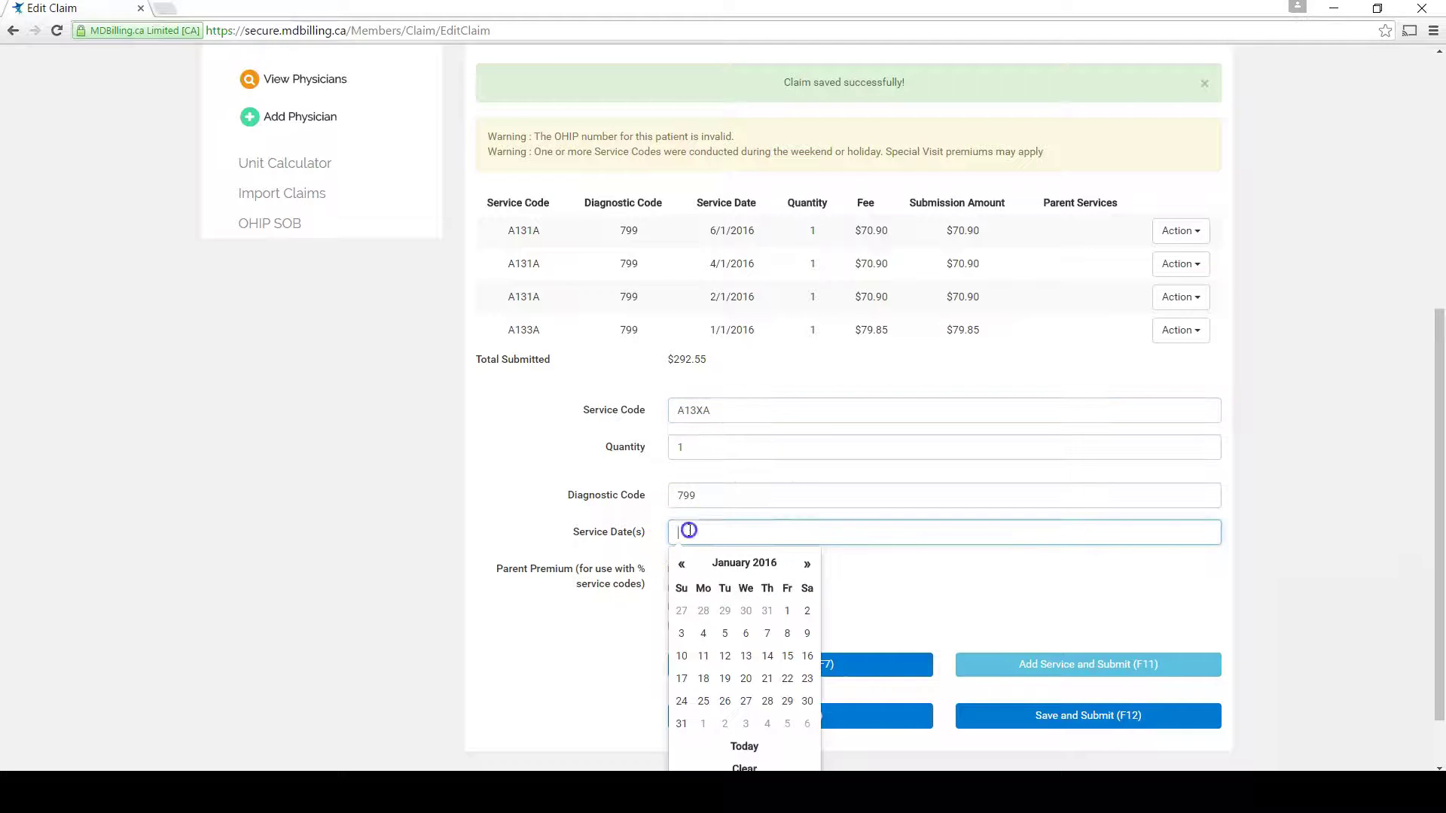
pyautogui.click(787, 634)
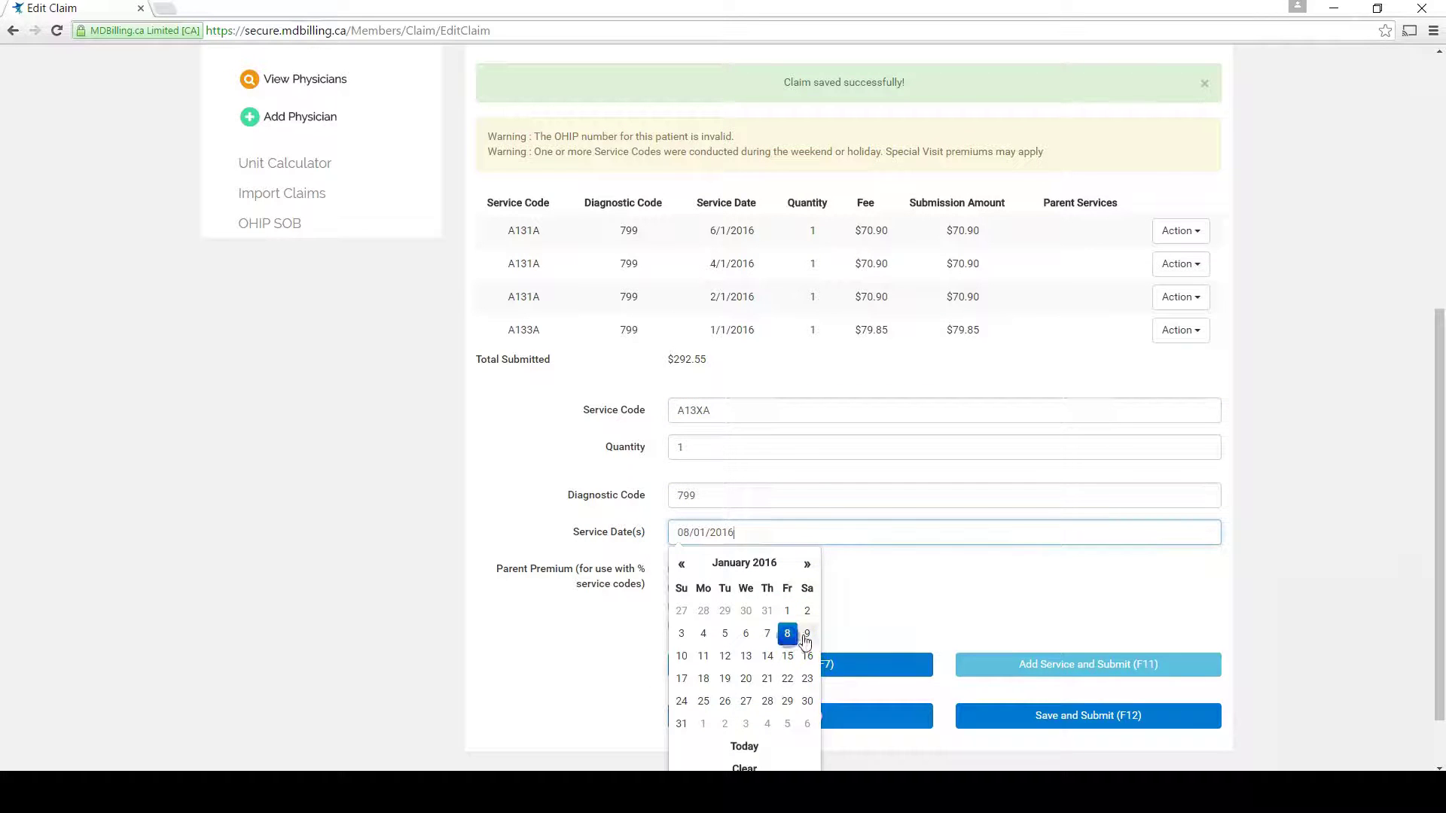
pyautogui.click(681, 656)
pyautogui.click(878, 660)
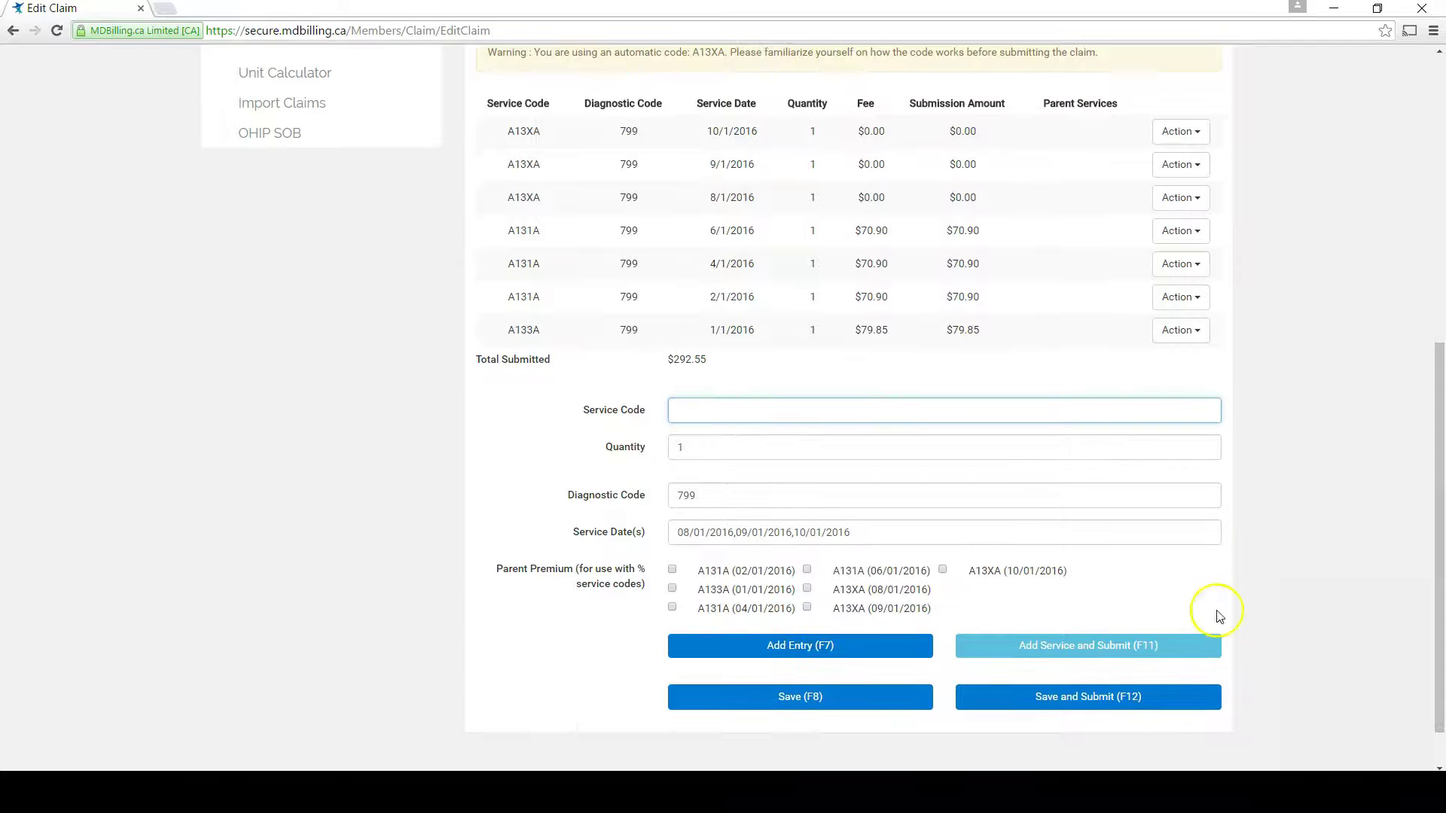
pyautogui.click(881, 697)
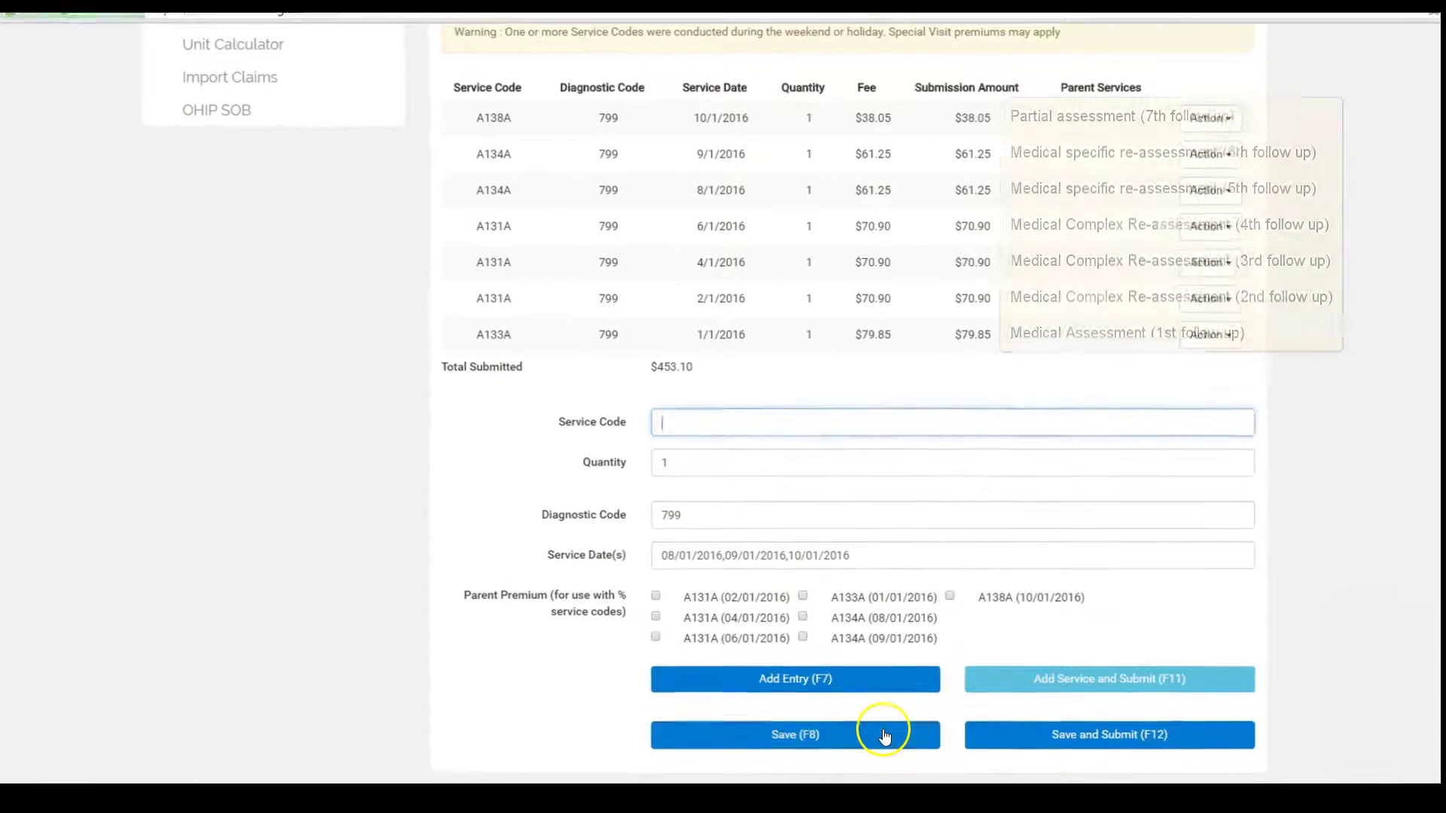
# - Finish the save and confirm the new lines became A134A, A134A and A138A
pyautogui.click(885, 741)
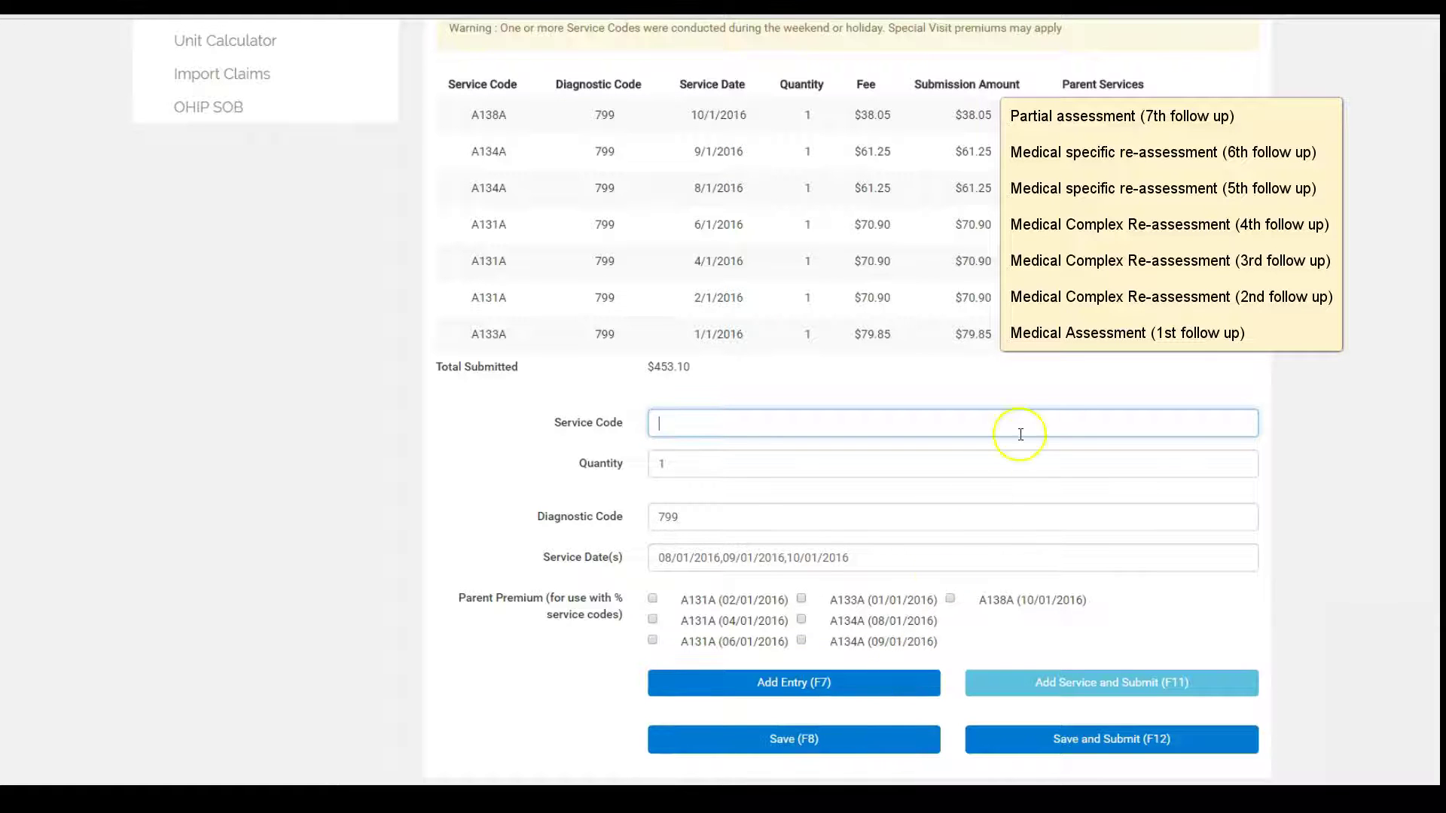
# - Change the 4/1/2016 service code from A131A to A138A and save the claim
pyautogui.click(1230, 264)
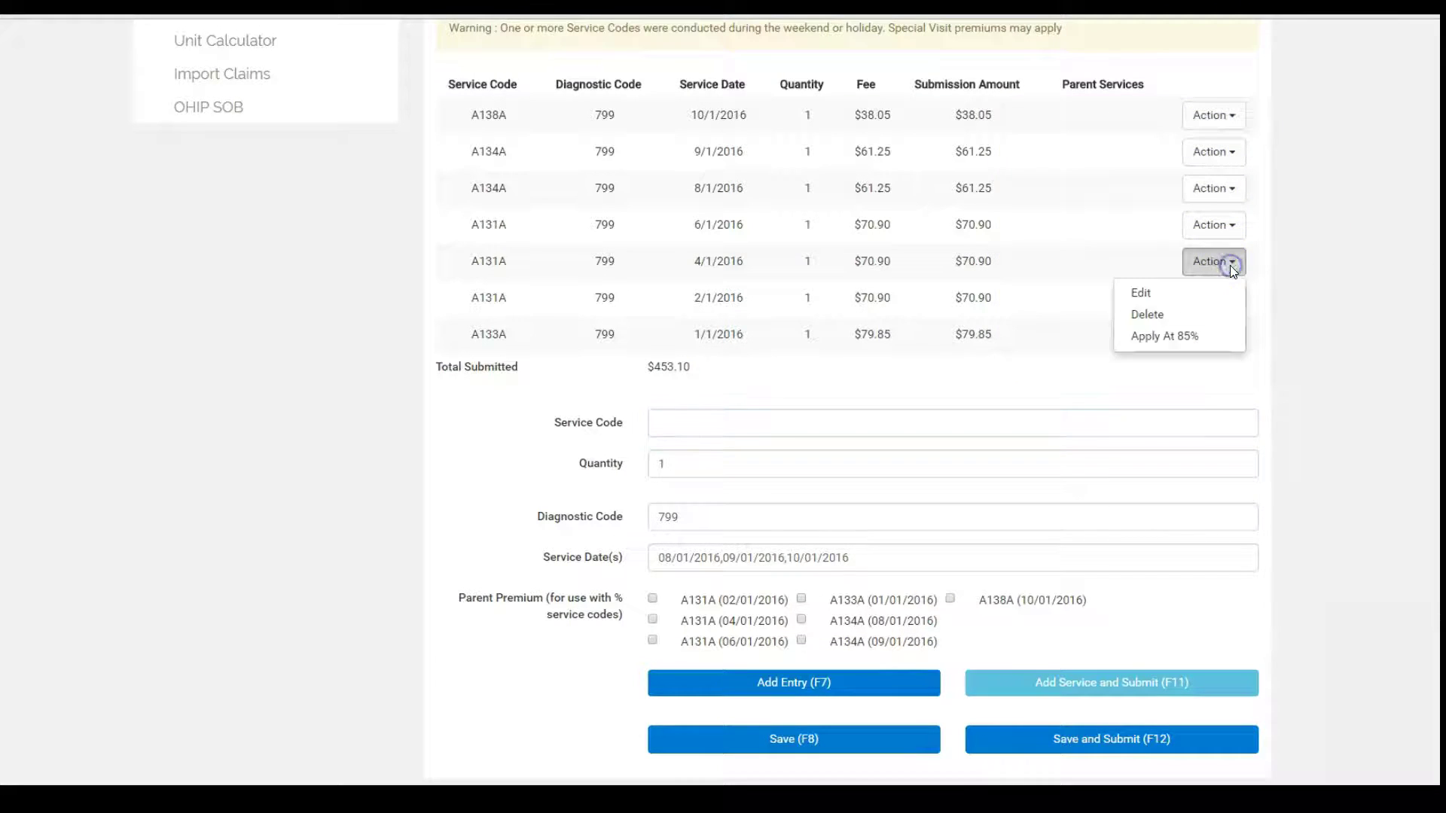
pyautogui.click(1141, 293)
pyautogui.click(684, 425)
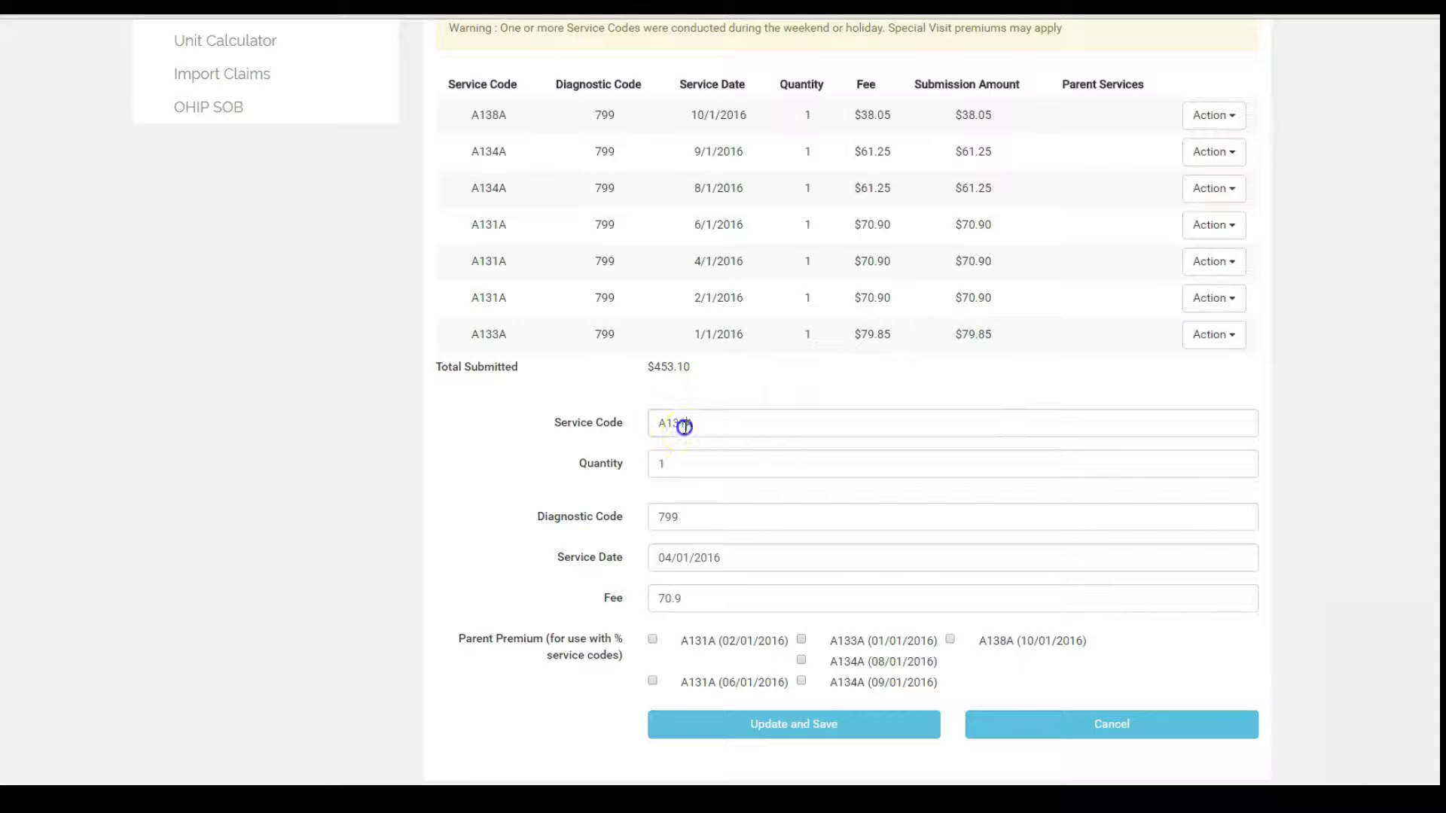
pyautogui.press('BackSpace')
pyautogui.write('8')
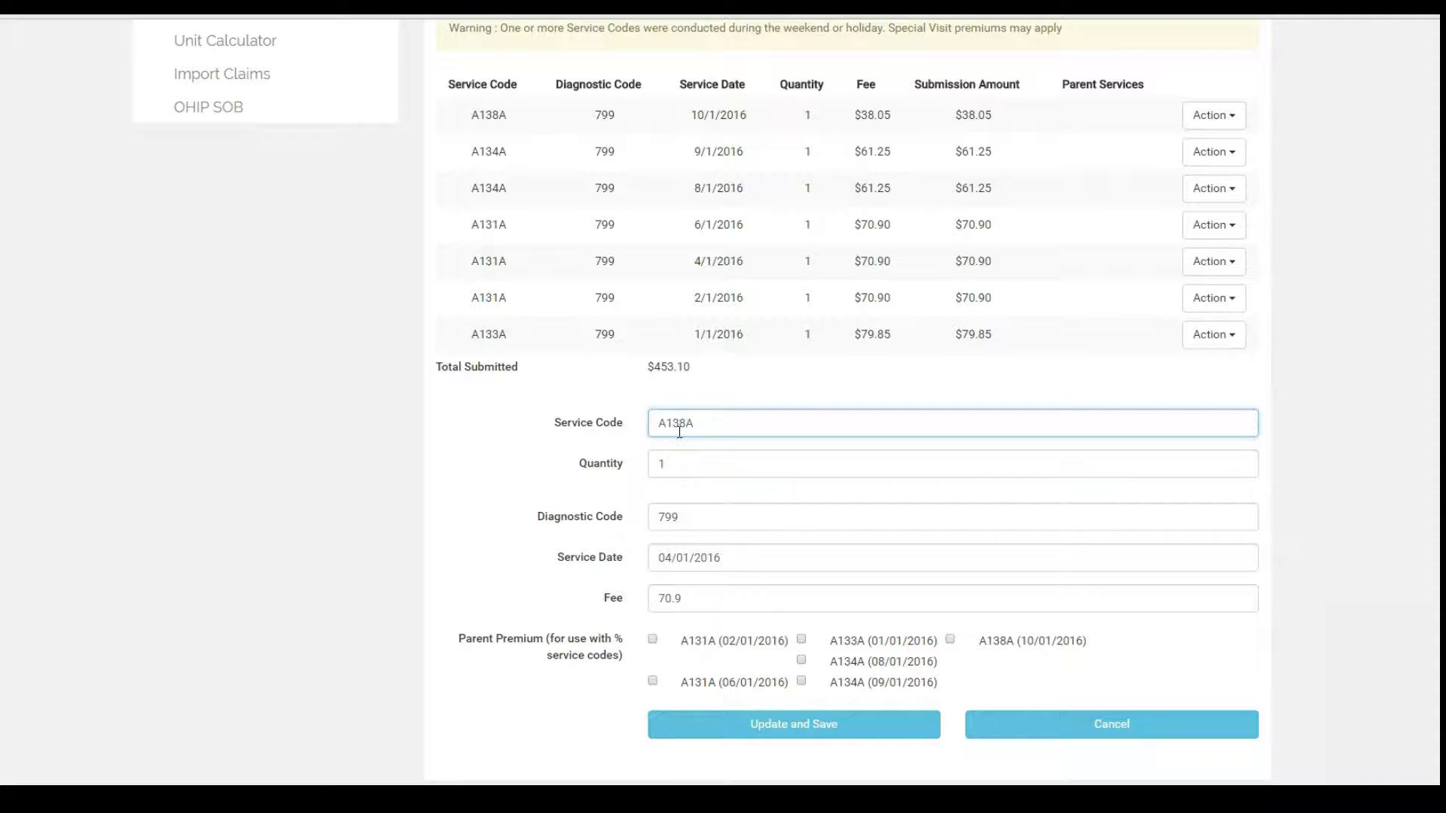
pyautogui.click(805, 724)
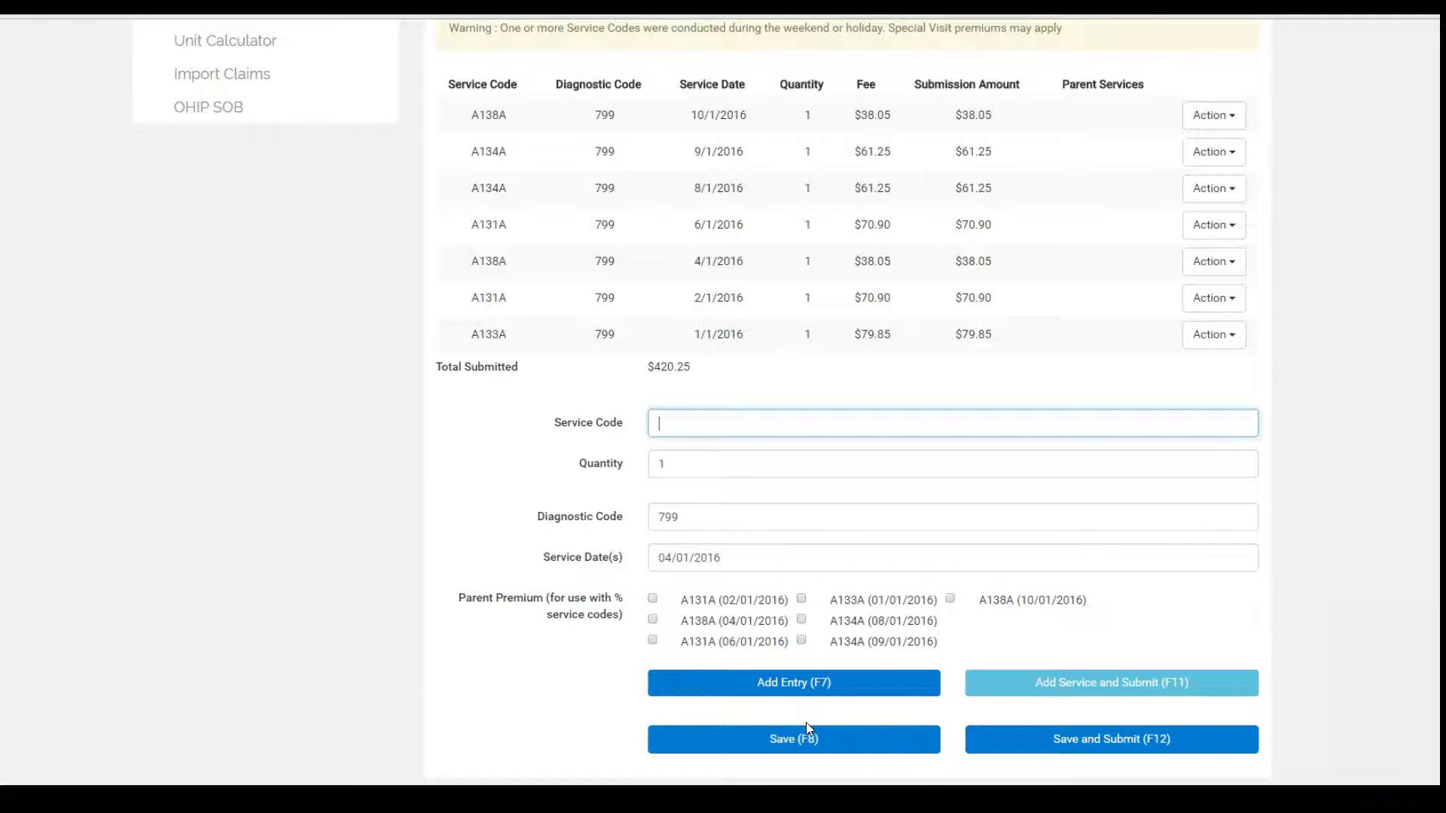
pyautogui.click(867, 711)
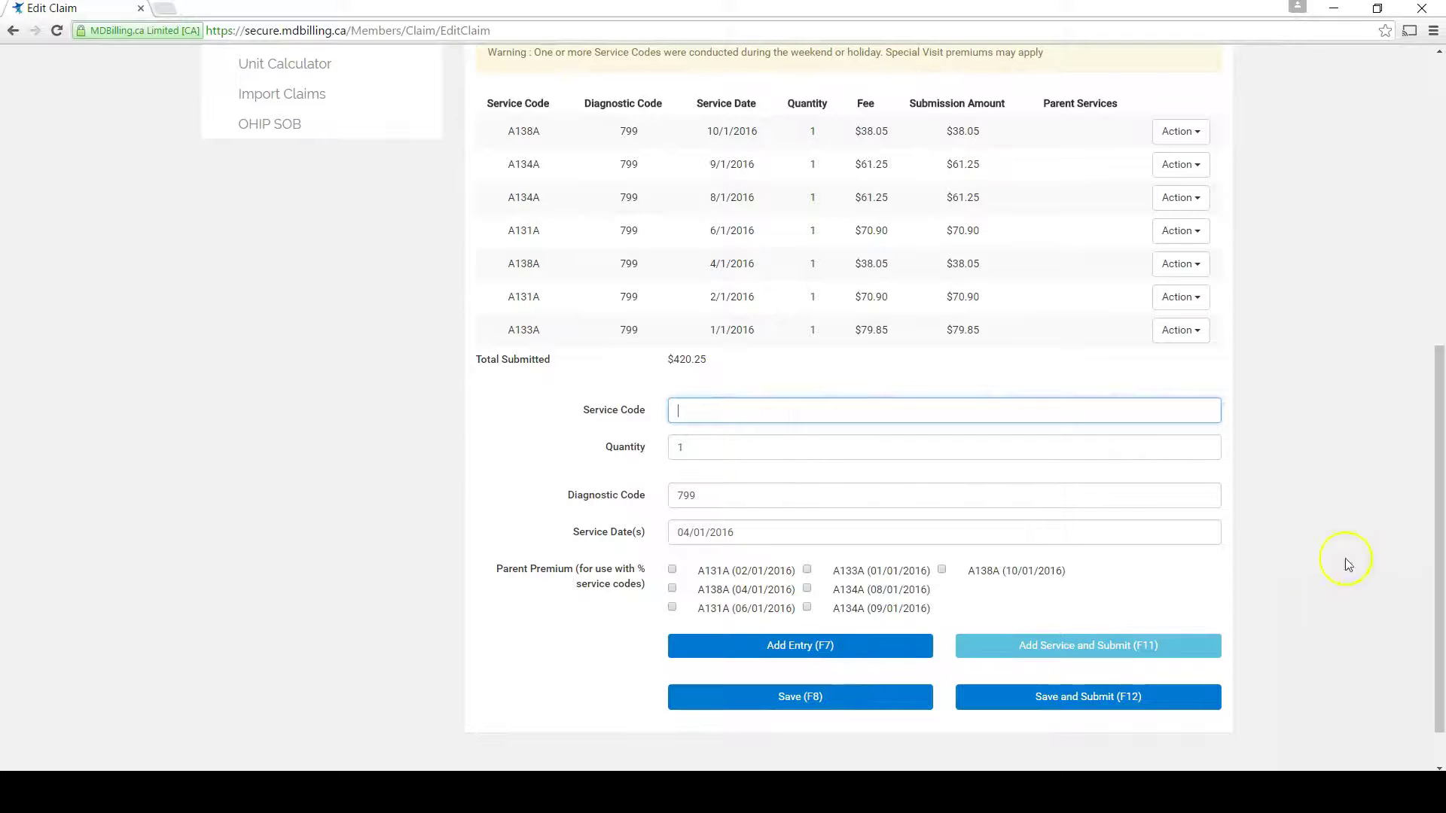
# - Leave saved claim 985 and start a fresh claim
pyautogui.moveTo(1438, 533); pyautogui.dragTo(1439, 237)
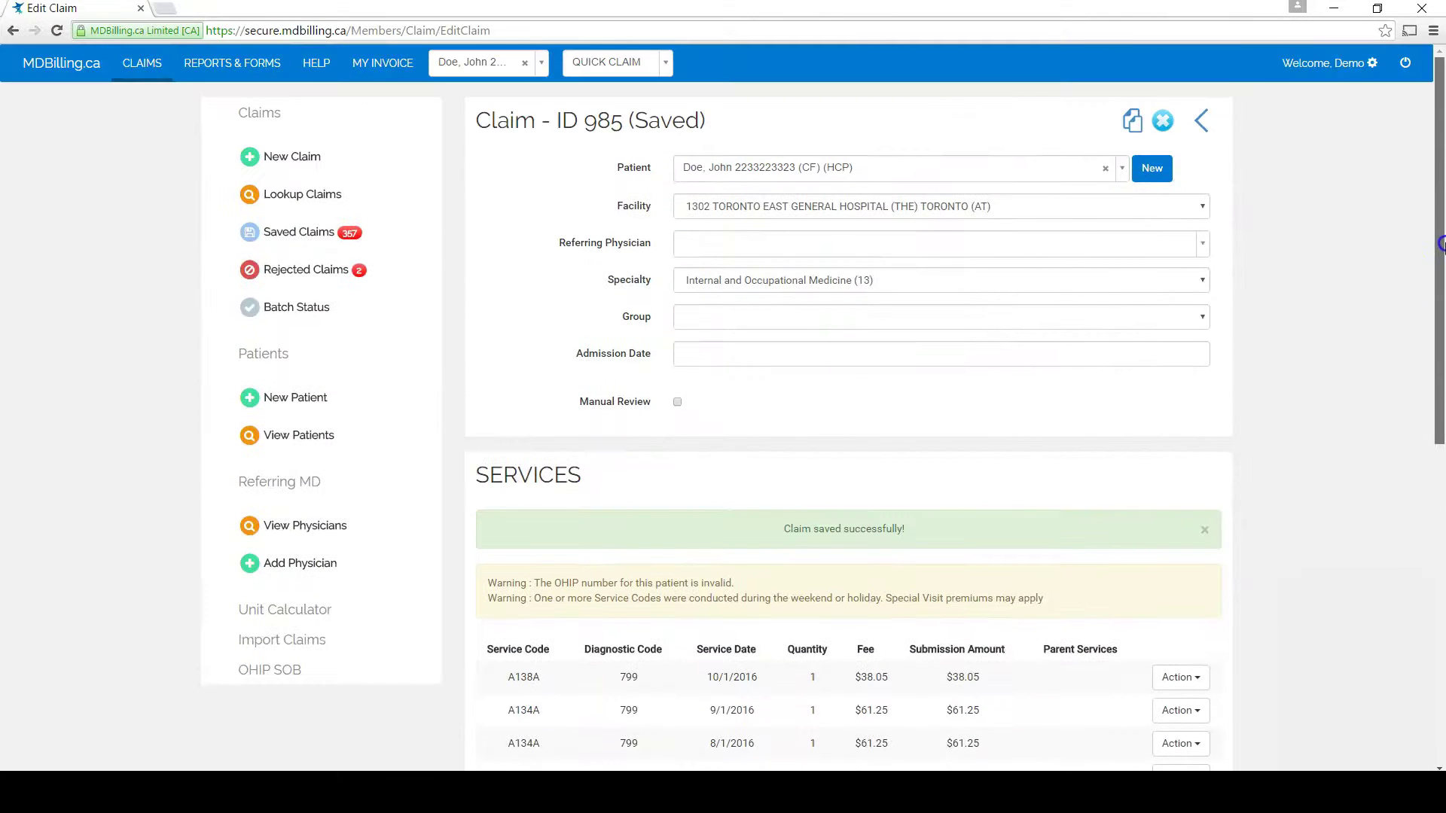
pyautogui.click(342, 170)
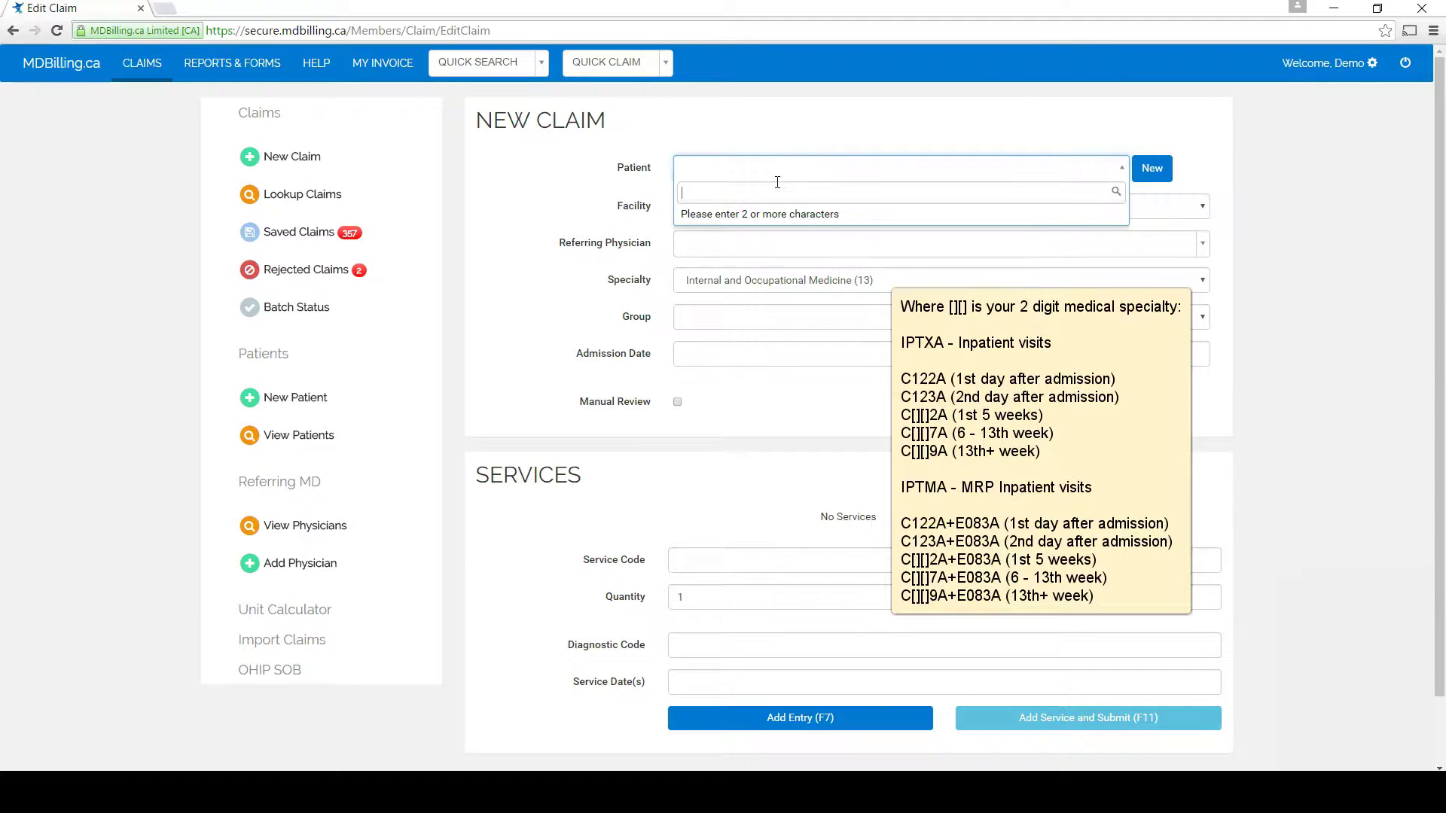
# - Select patient Doe, John and set the admission date to 01/05/2016
pyautogui.click(778, 210)
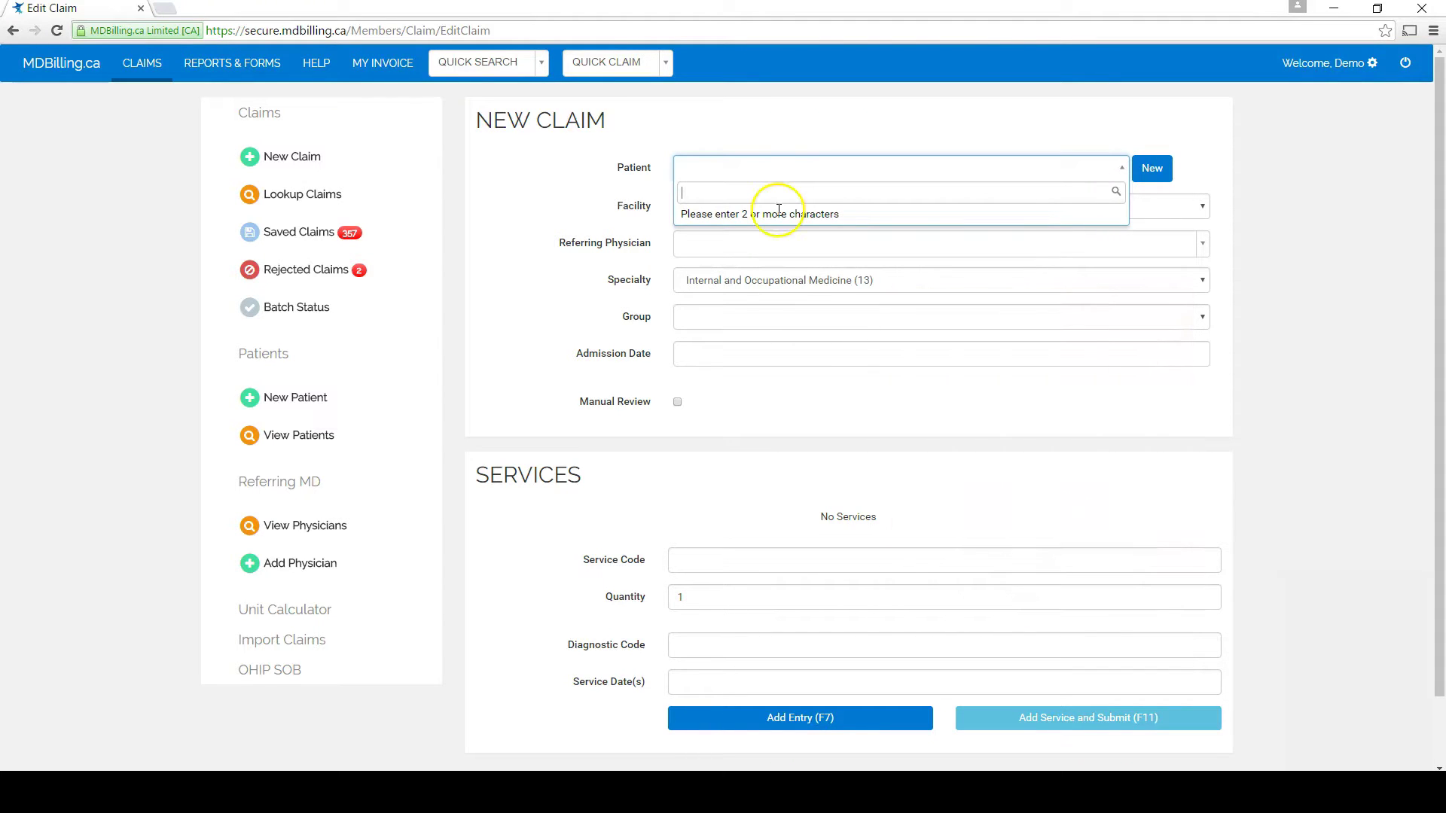
pyautogui.write('doe, john')
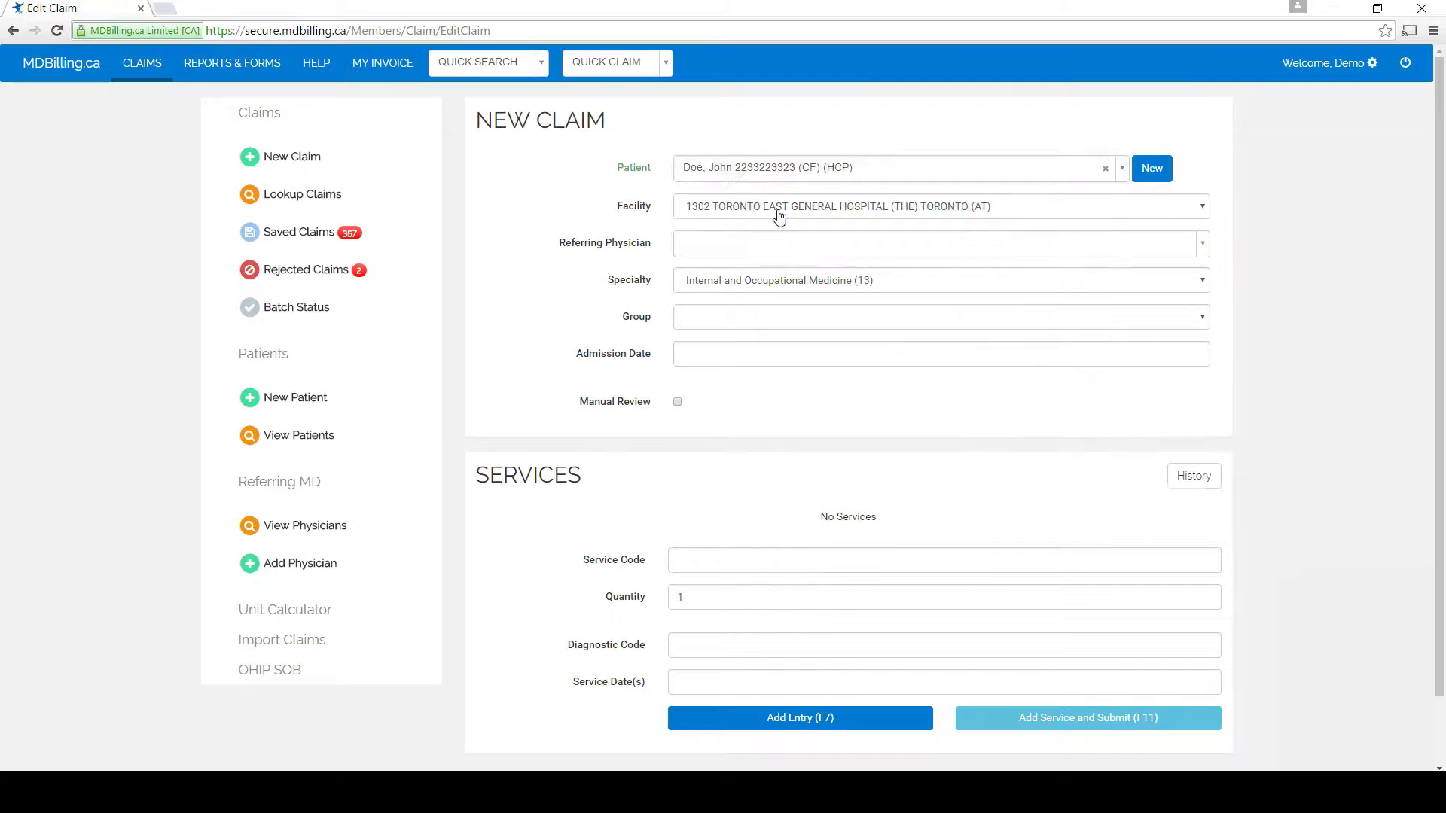
pyautogui.click(742, 359)
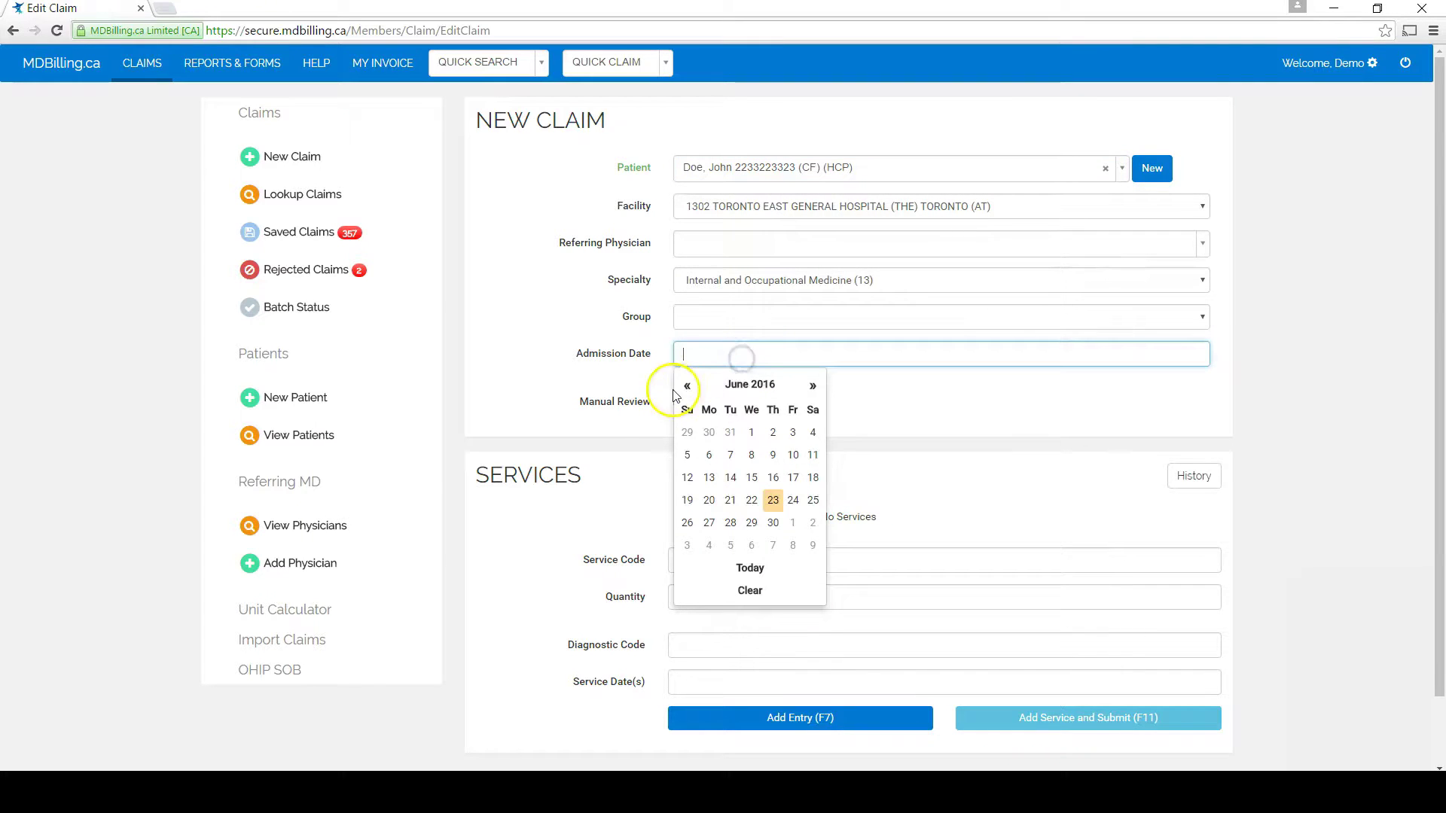
pyautogui.click(687, 386)
pyautogui.click(685, 456)
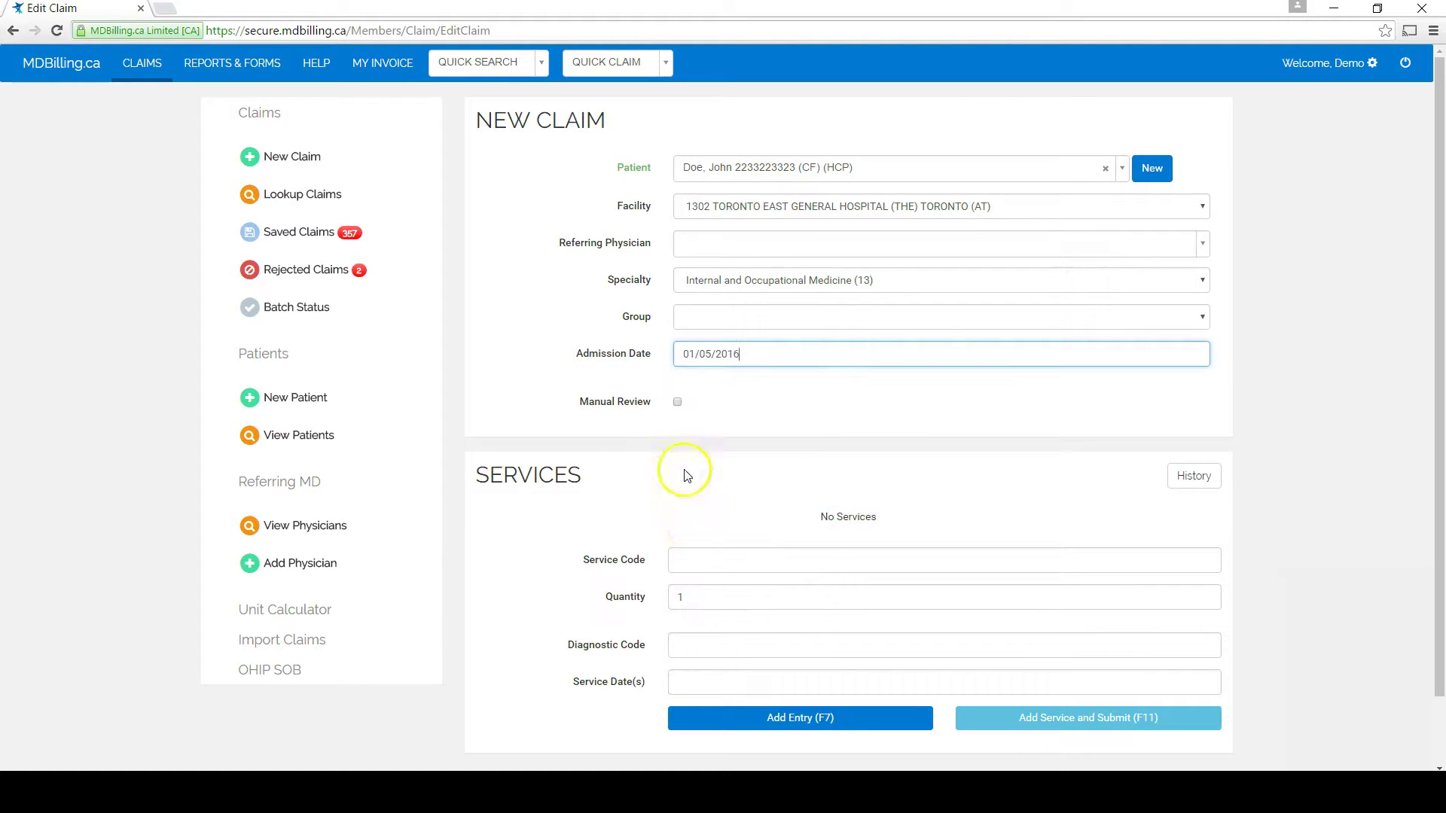
# - Enter service code IPTMA with the diagnostic code typed as 78
pyautogui.click(701, 558)
pyautogui.write('iptma')
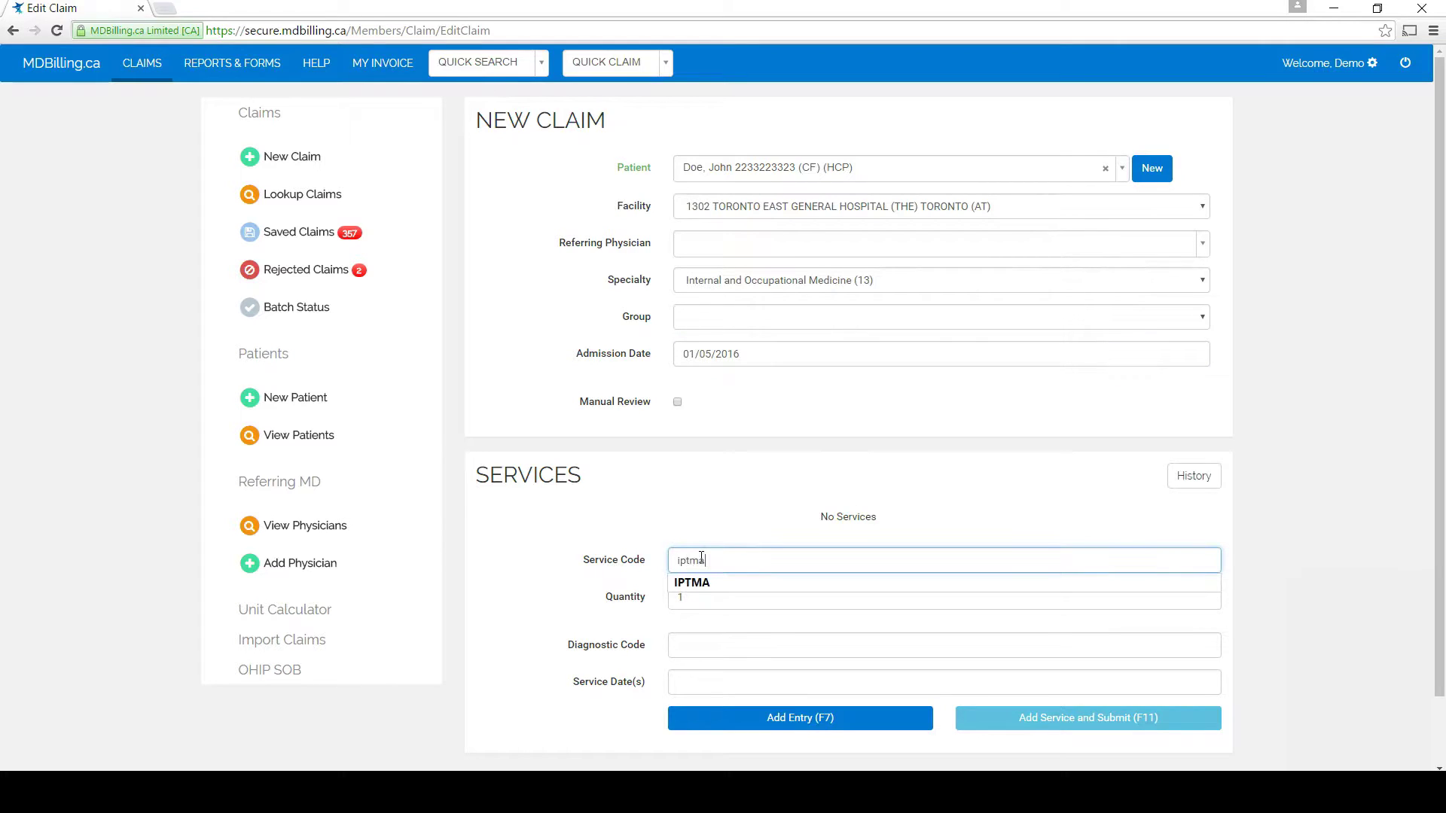
pyautogui.press('Return')
pyautogui.write('78')
pyautogui.press('Return')
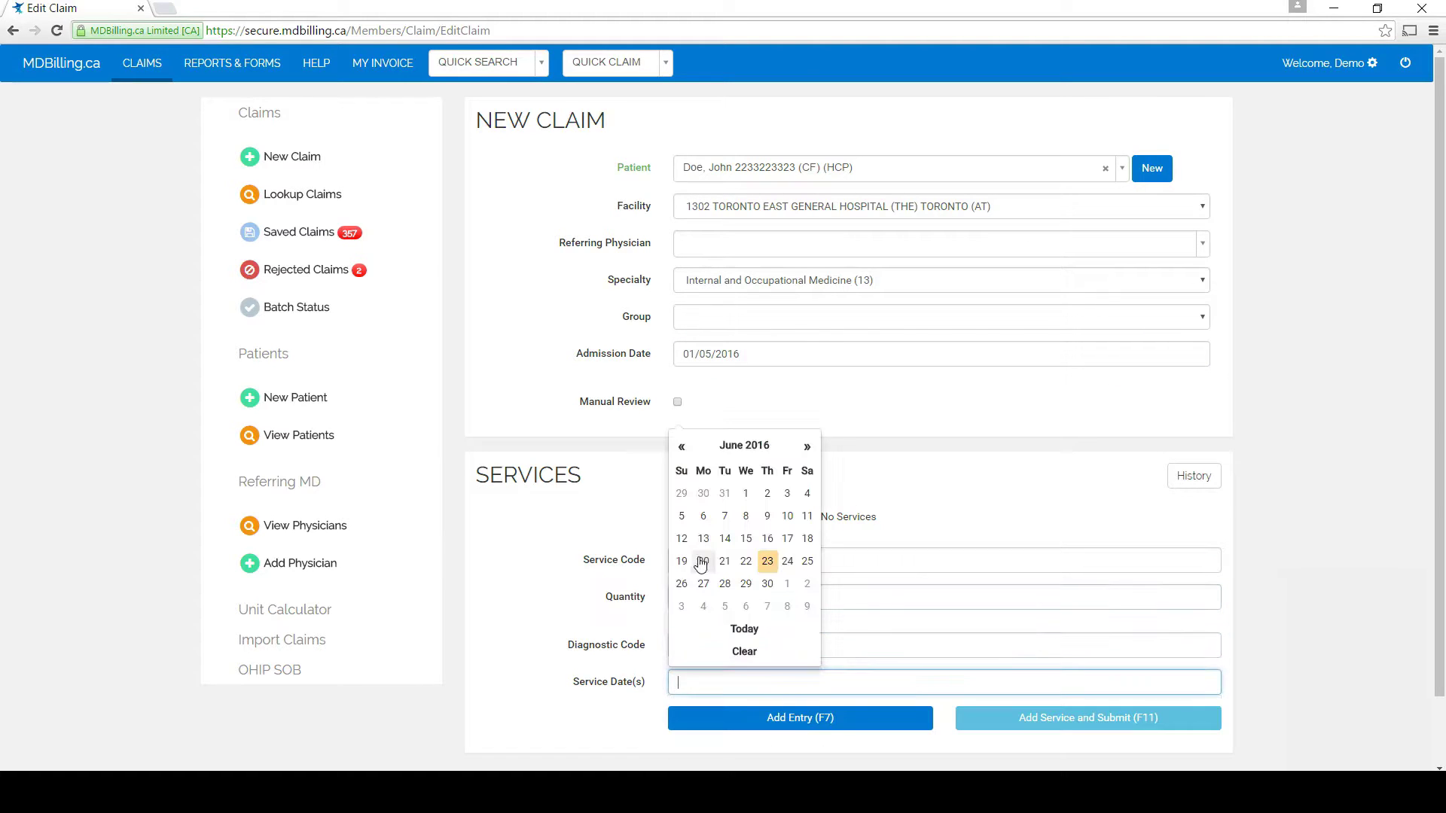
# - Pick service dates 2 May, 18 May and 21 June 2016
pyautogui.click(682, 446)
pyautogui.click(705, 515)
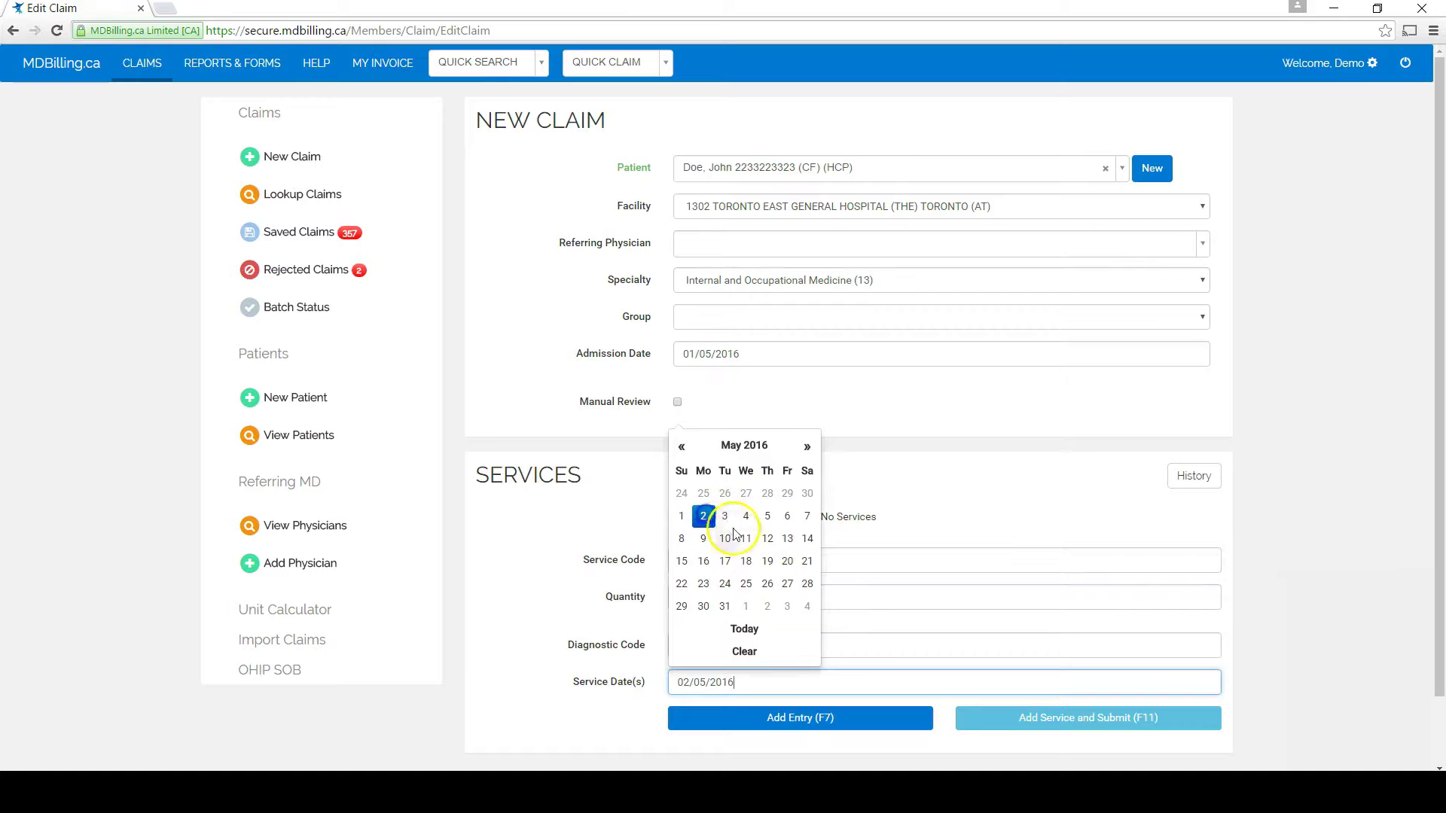
pyautogui.click(746, 561)
pyautogui.click(812, 451)
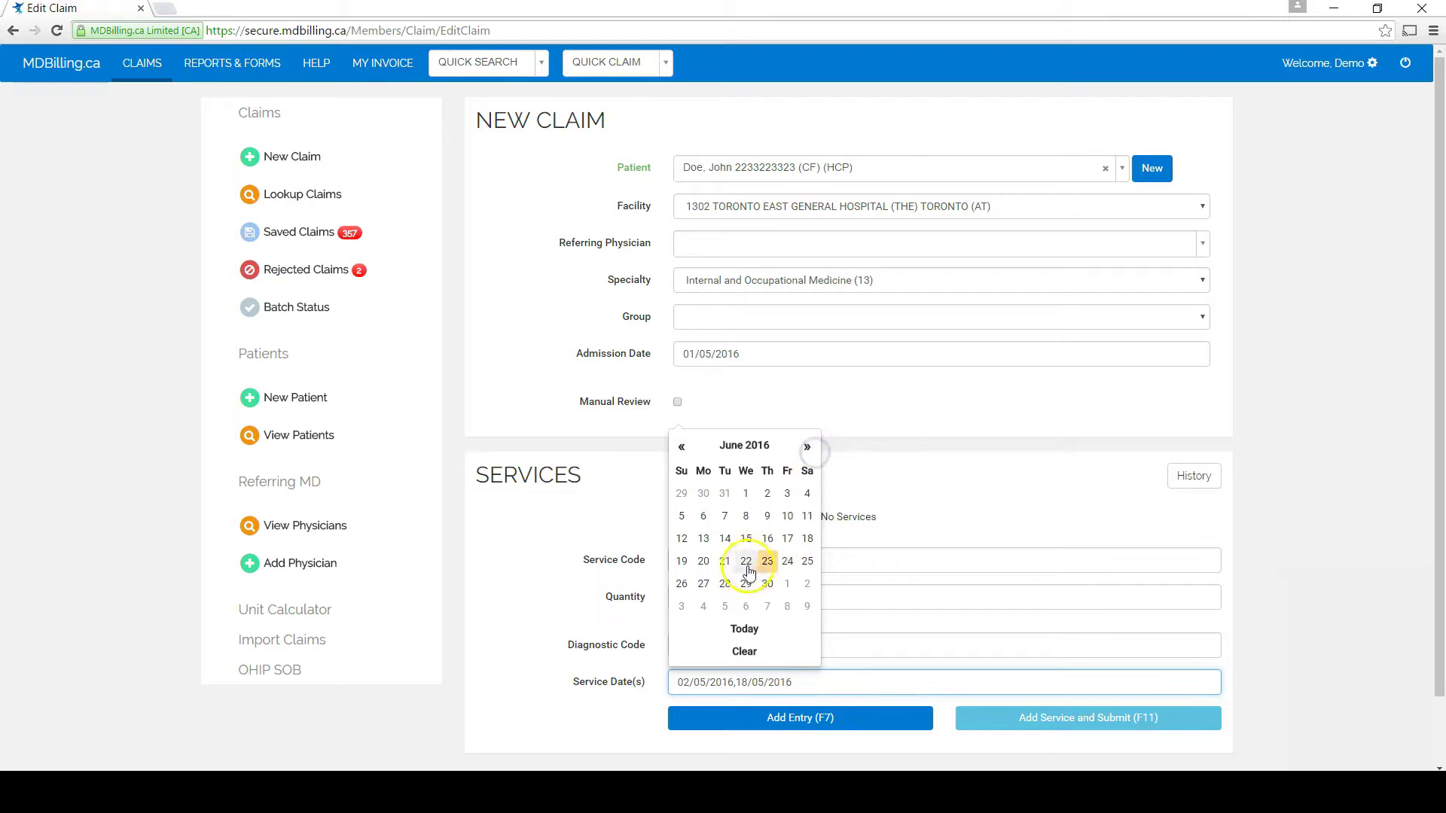
pyautogui.click(724, 561)
# - Add the three IPTMA lines, save as claim 986, and review the converted codes
pyautogui.click(780, 717)
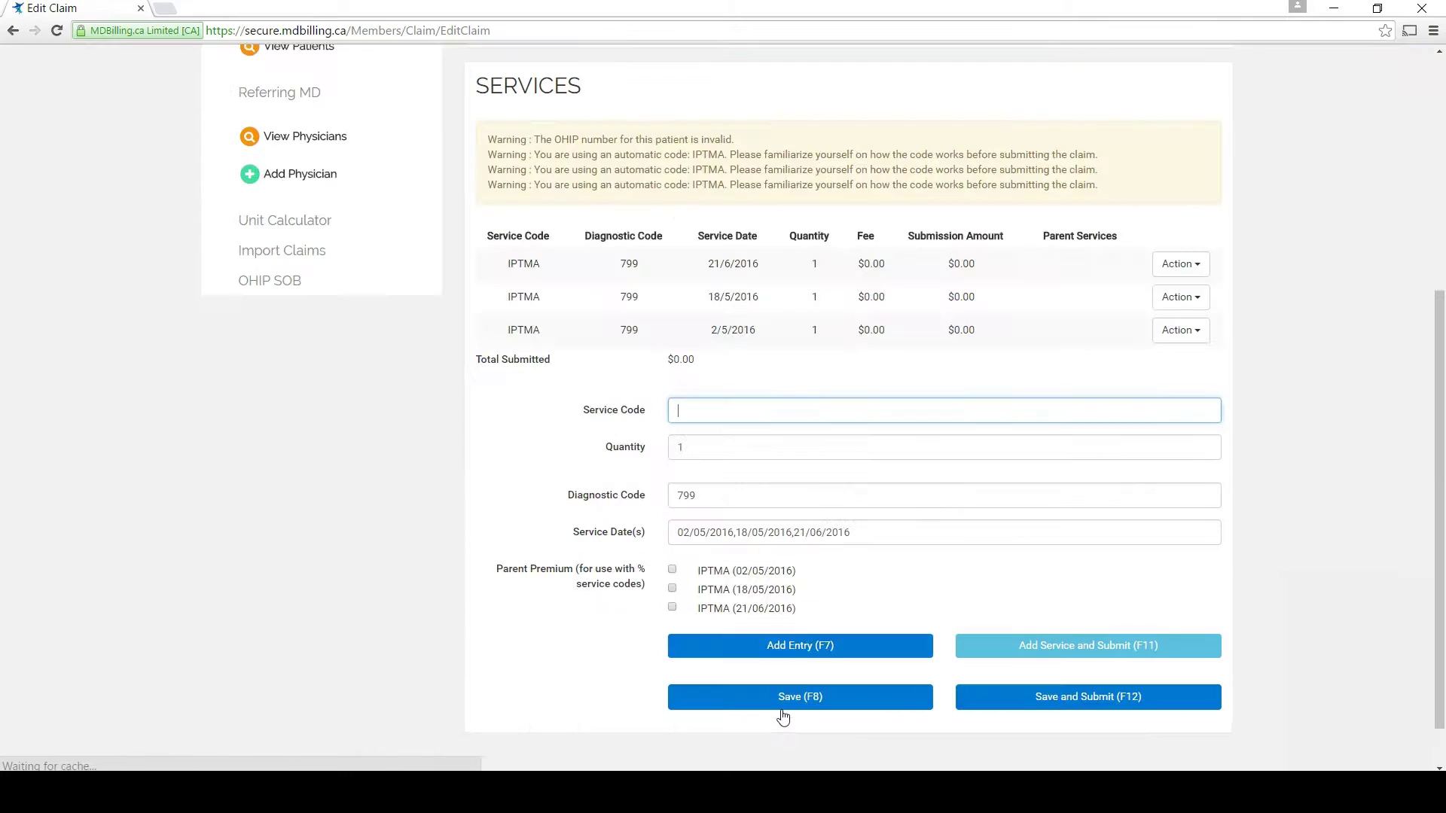
pyautogui.click(782, 716)
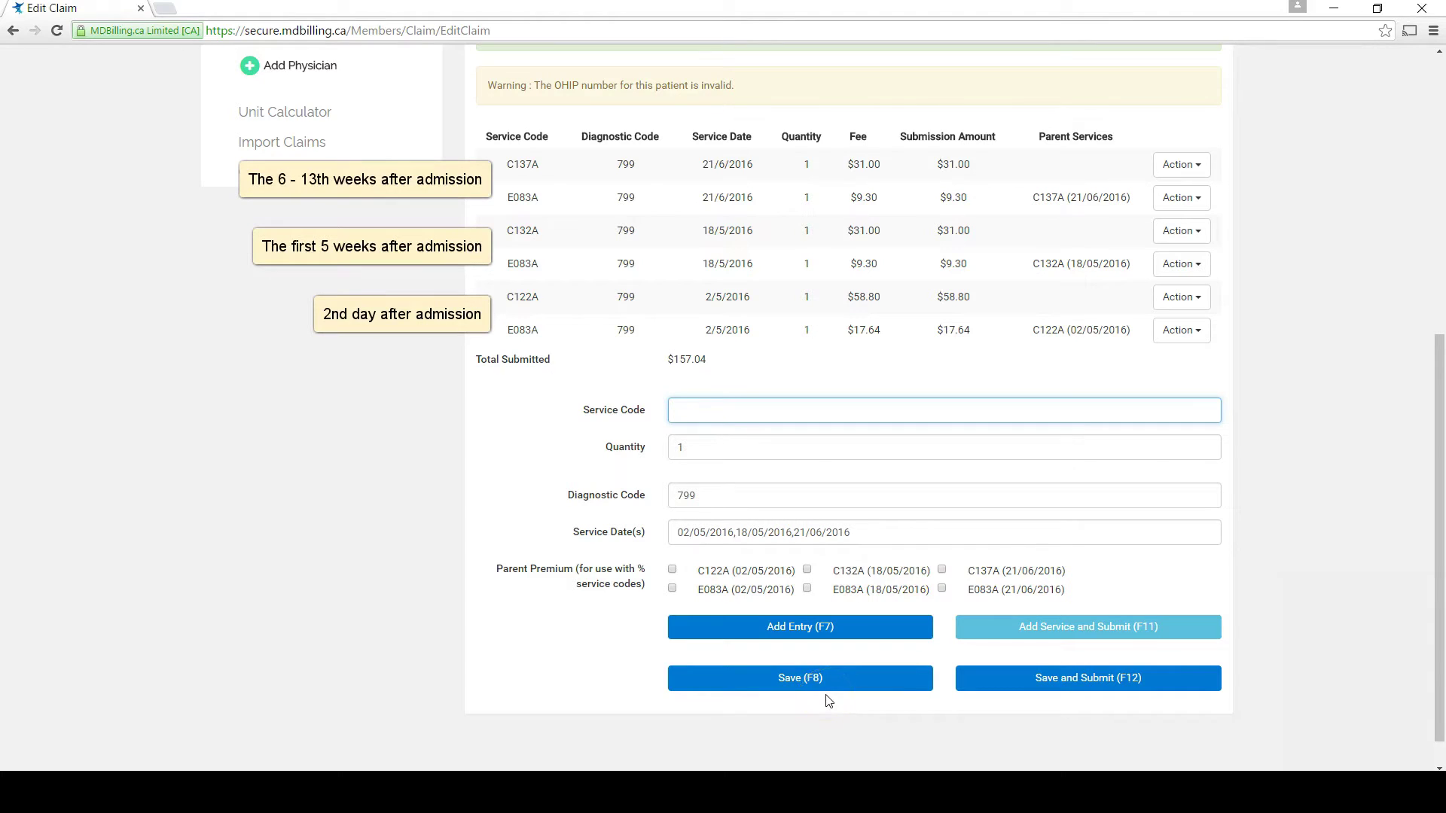
pyautogui.moveTo(1440, 440); pyautogui.dragTo(1438, 118)
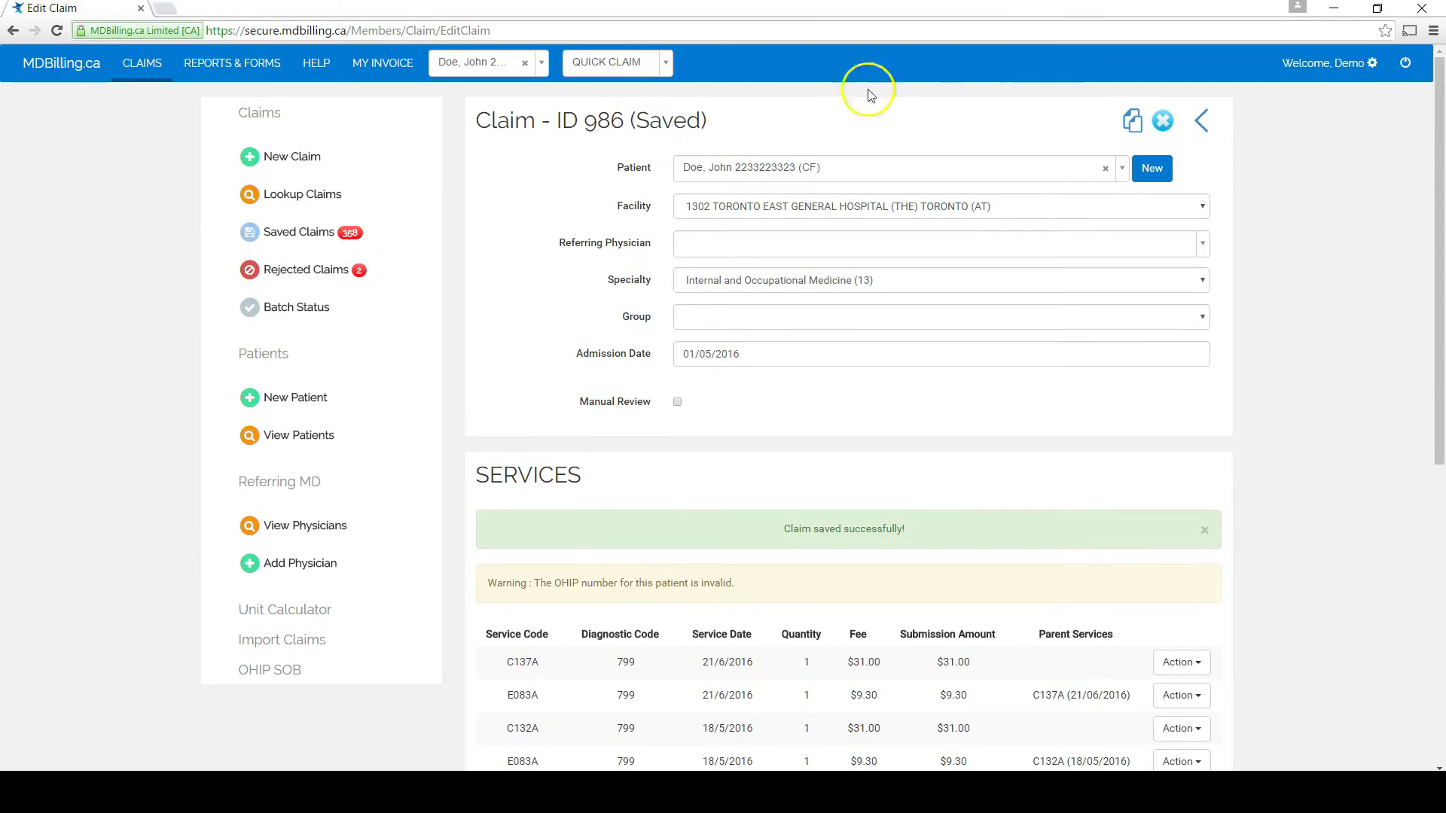
pyautogui.click(316, 63)
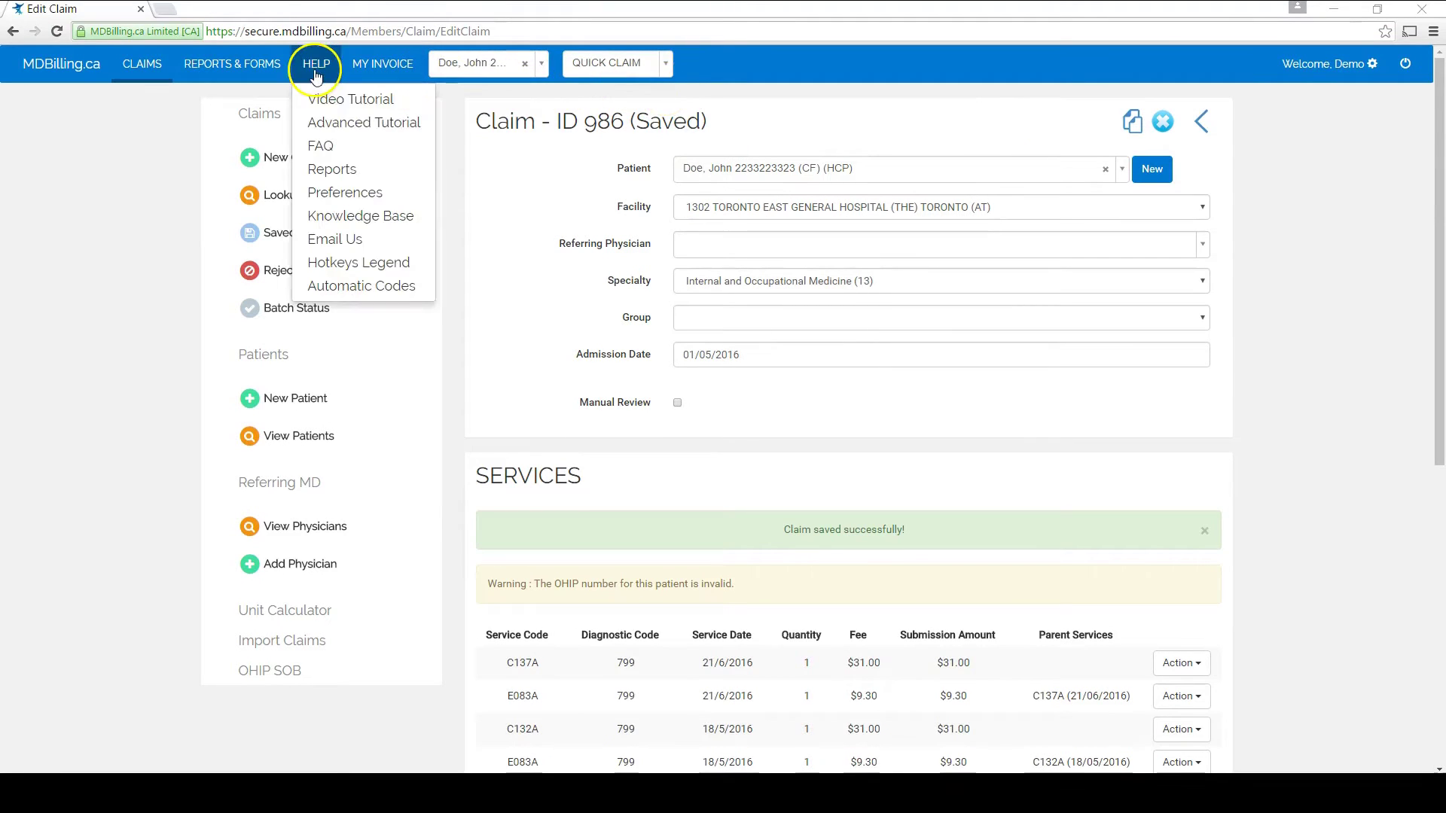